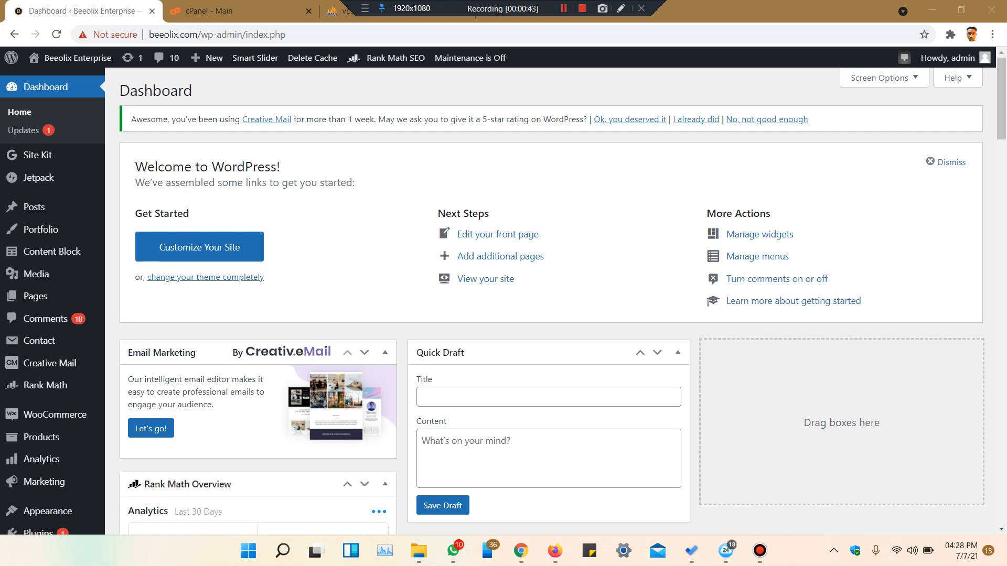
Start adding a new product to the store
{"action": "key", "text": "Down"}
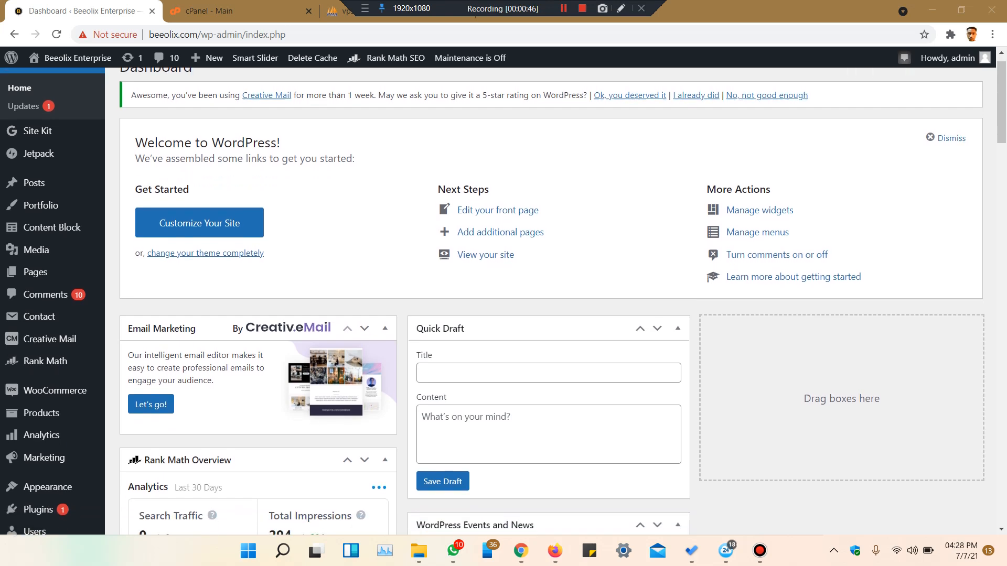
{"action": "key", "text": "Up"}
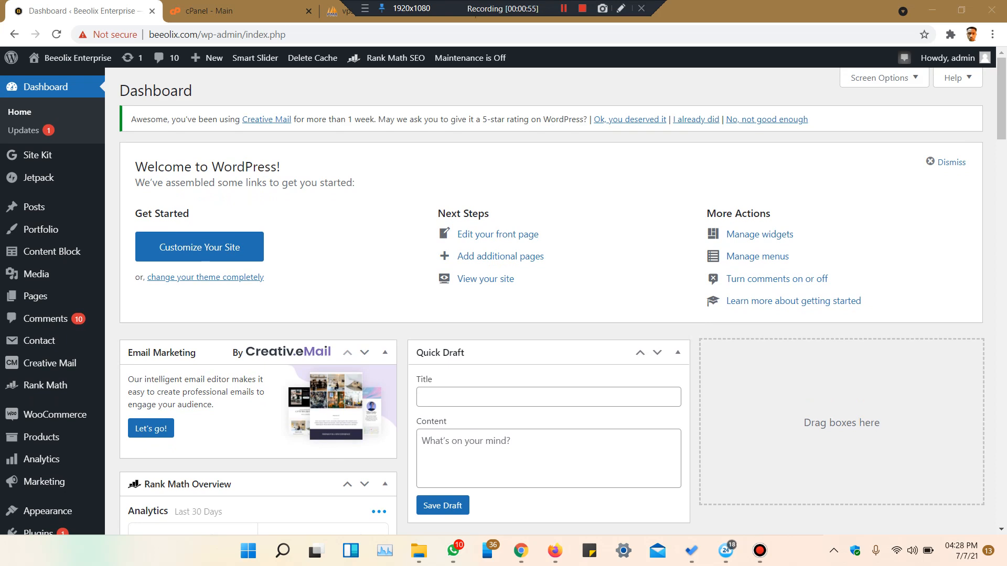
{"action": "scroll", "coordinate": [503, 296], "scroll_direction": "down", "scroll_amount": 1}
{"action": "scroll", "coordinate": [39, 221], "scroll_direction": "down", "scroll_amount": 1}
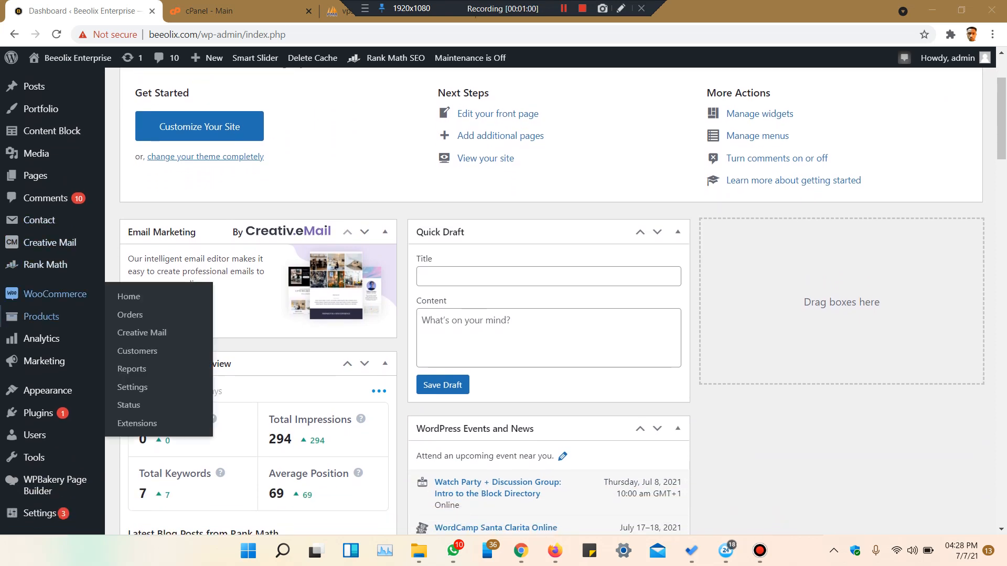
{"action": "mouse_move", "coordinate": [41, 317]}
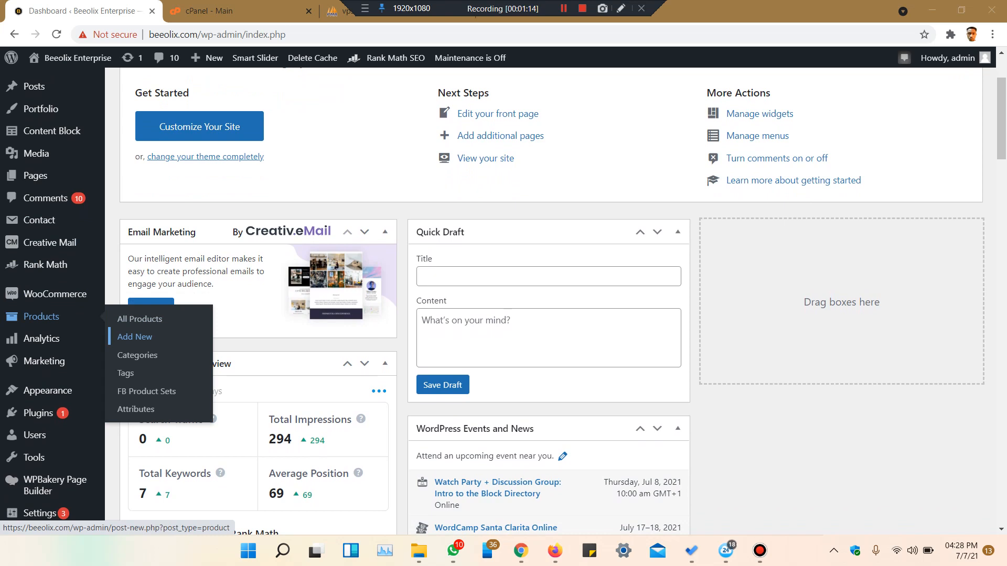
{"action": "left_click", "coordinate": [135, 336]}
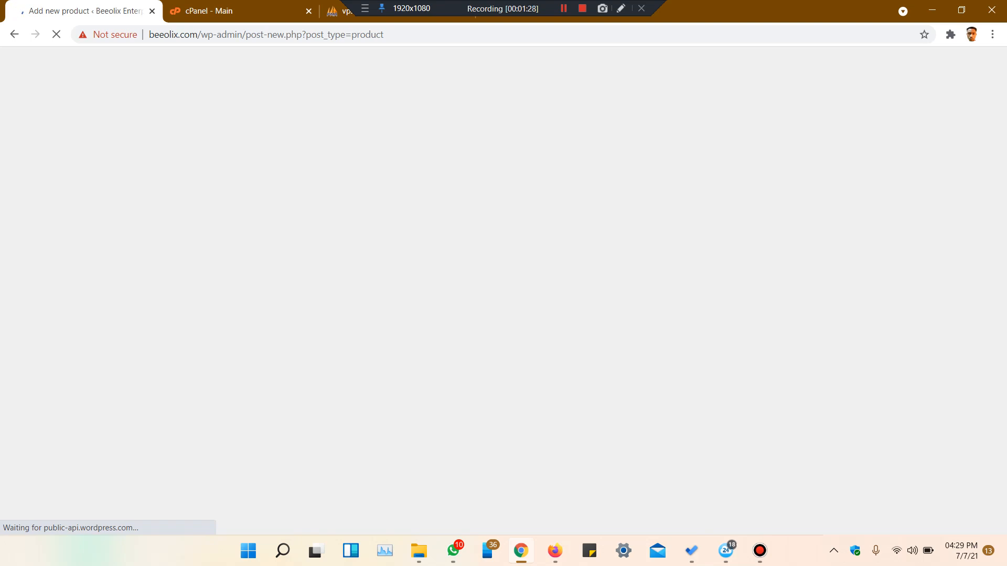
{"action": "key", "text": "super"}
{"action": "key", "text": "super"}
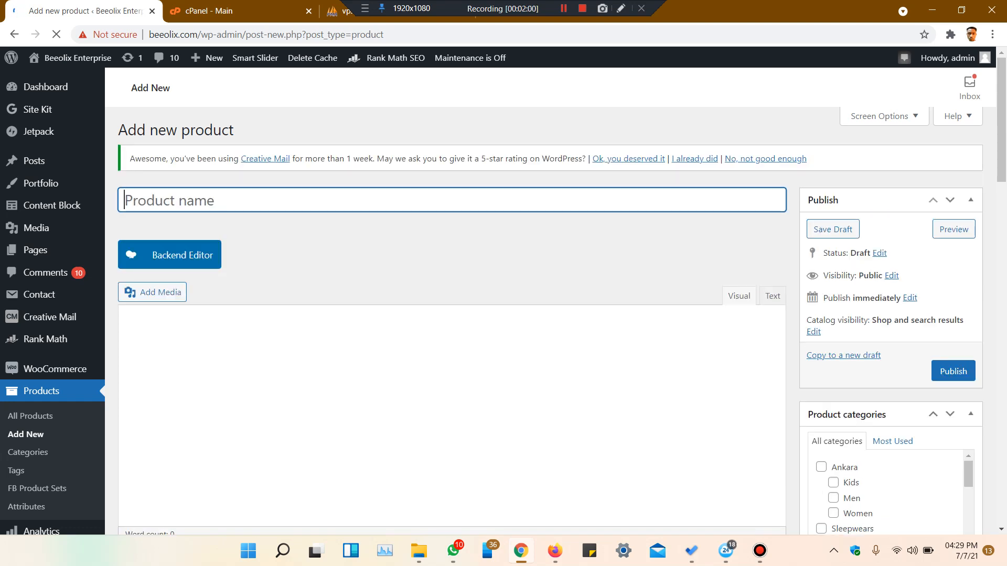
Name the product "Shirt" and enter the main description "This shirt is quality."
{"action": "type", "text": "Shirt"}
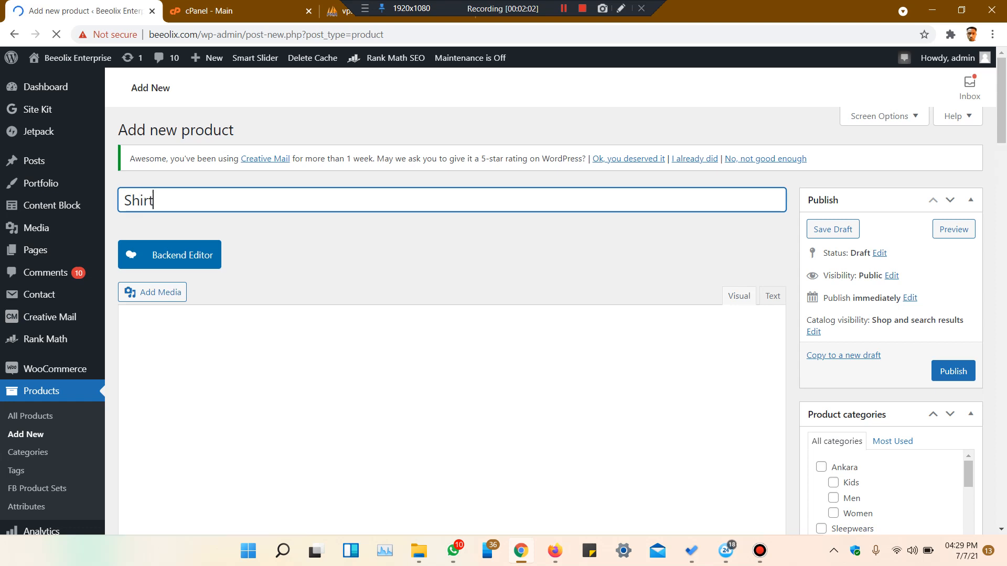
{"action": "key", "text": "Tab"}
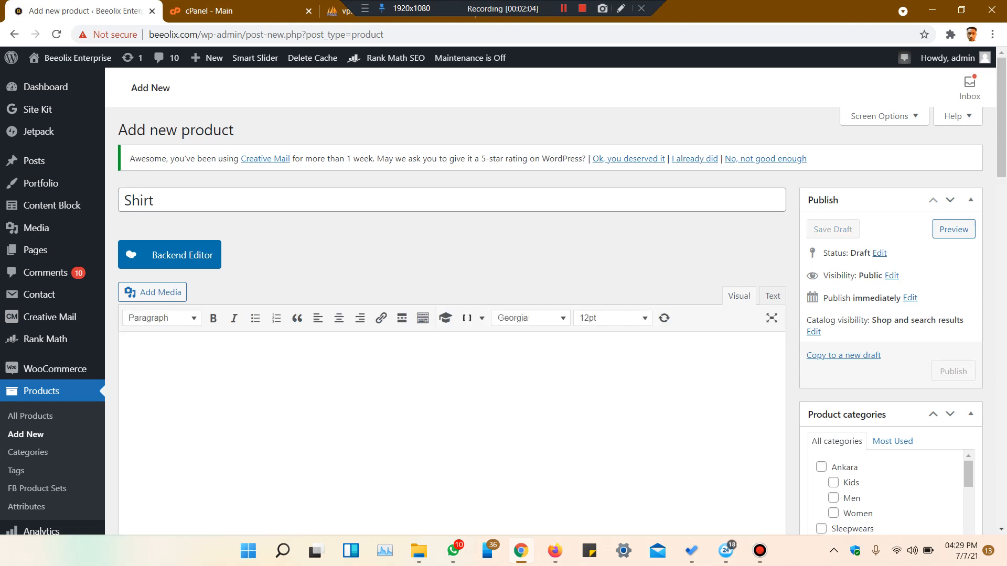
{"action": "scroll", "coordinate": [451, 315], "scroll_direction": "down", "scroll_amount": 1}
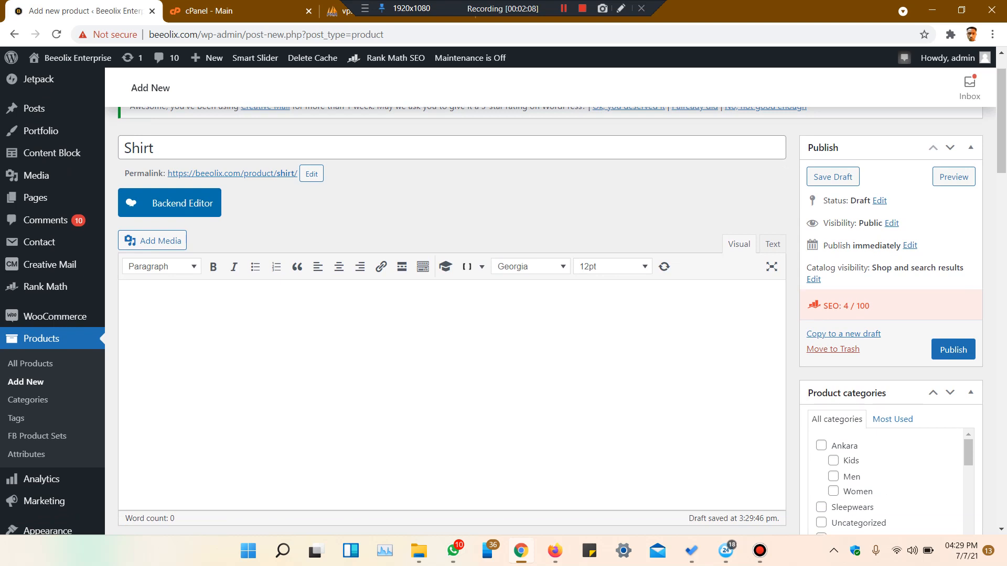
{"action": "scroll", "coordinate": [451, 315], "scroll_direction": "up", "scroll_amount": 1}
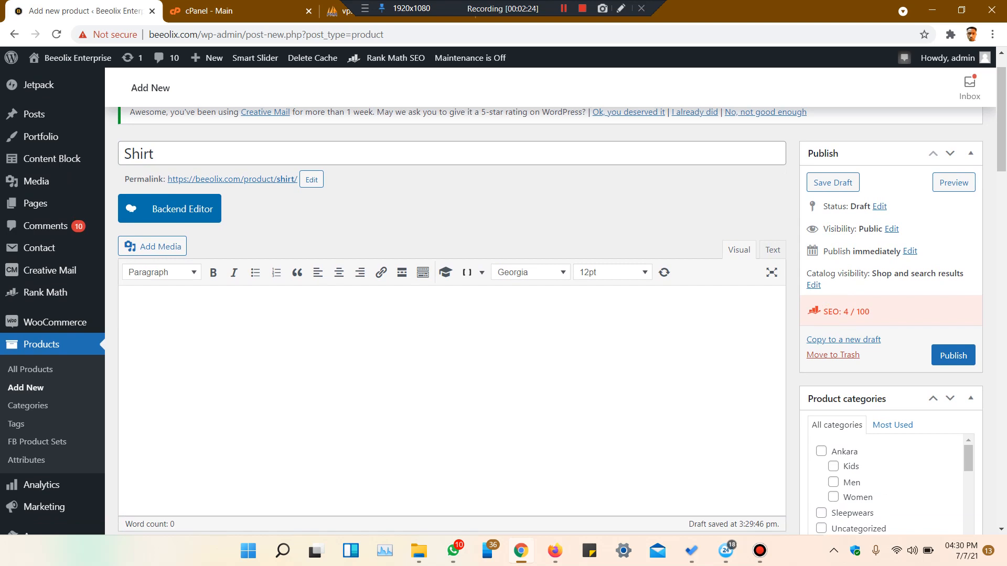
{"action": "type", "text": "This shirt is quality."}
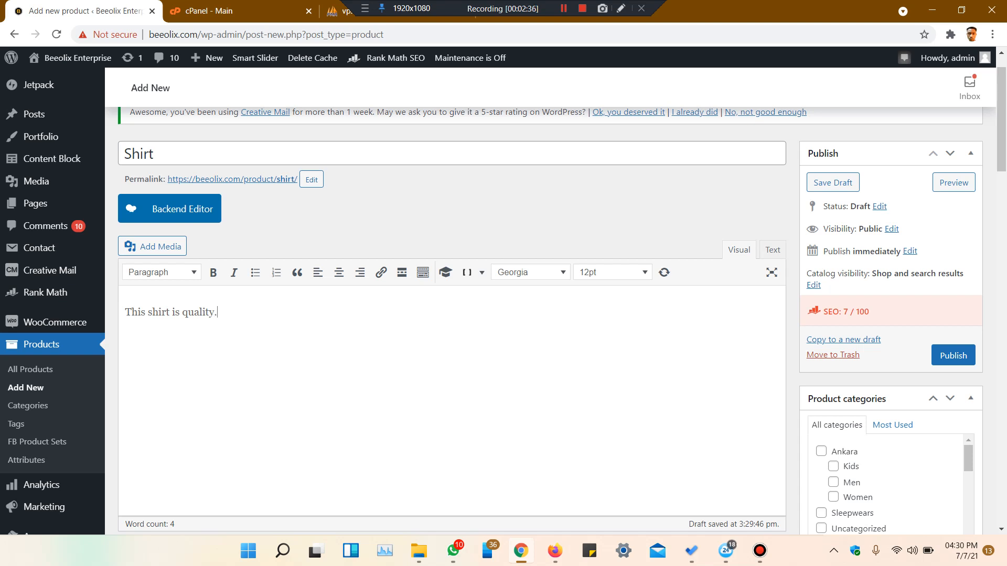
Set the product's regular price to 1000 and its sale price to 600
{"action": "scroll", "coordinate": [451, 315], "scroll_direction": "down", "scroll_amount": 5}
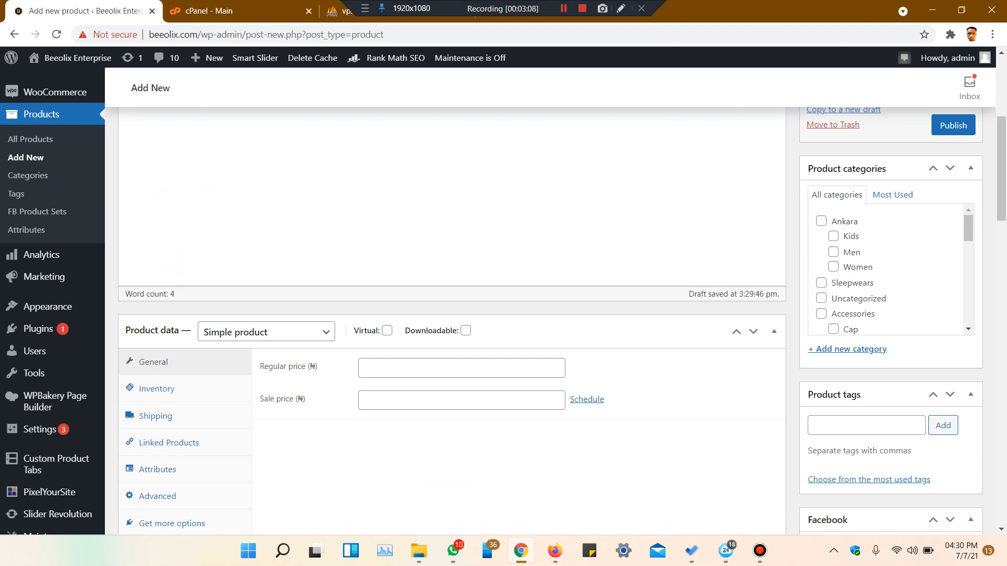
{"action": "left_click", "coordinate": [462, 368]}
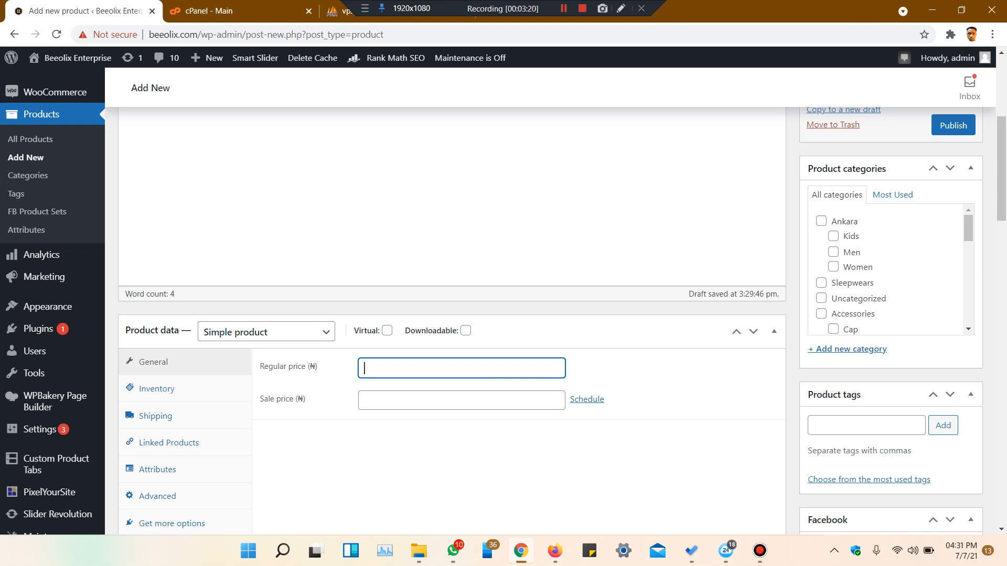
{"action": "type", "text": "1000"}
{"action": "type", "text": "600"}
{"action": "key", "text": "BackSpace"}
{"action": "key", "text": "BackSpace"}
{"action": "key", "text": "BackSpace"}
{"action": "key", "text": "Tab"}
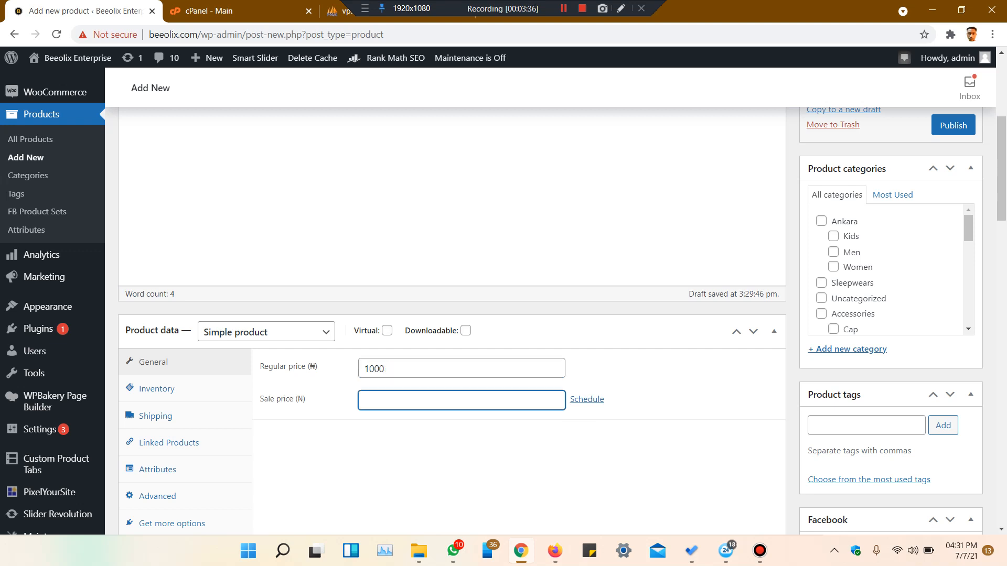
{"action": "type", "text": "600"}
Clear both the sale price and the regular price of the product
{"action": "key", "text": "ctrl+a"}
{"action": "key", "text": "BackSpace"}
{"action": "key", "text": "shift+Tab"}
{"action": "key", "text": "BackSpace"}
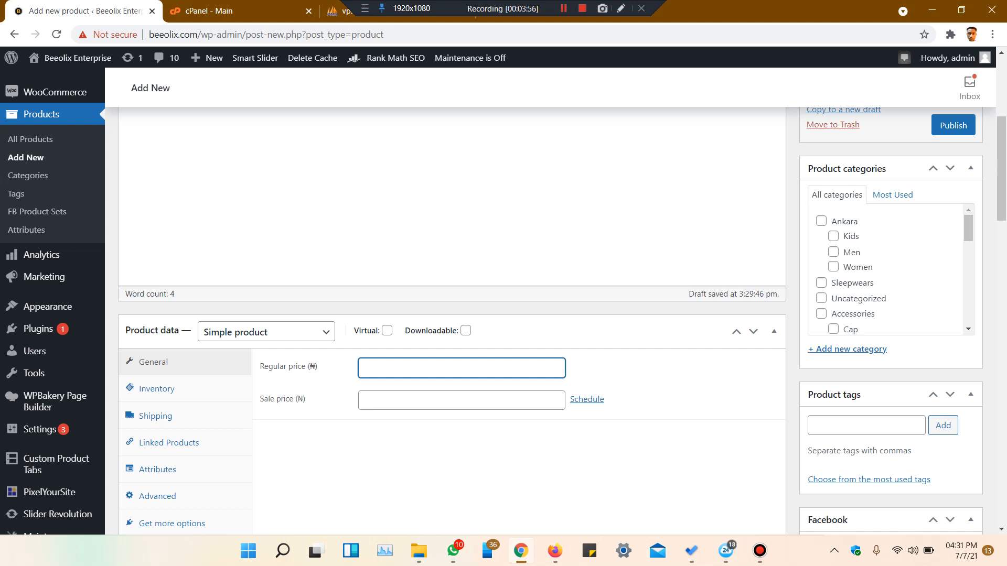
Try assigning the Wrist watches and Cap categories to the product, and deselect both
{"action": "scroll", "coordinate": [504, 299], "scroll_direction": "down", "scroll_amount": 2}
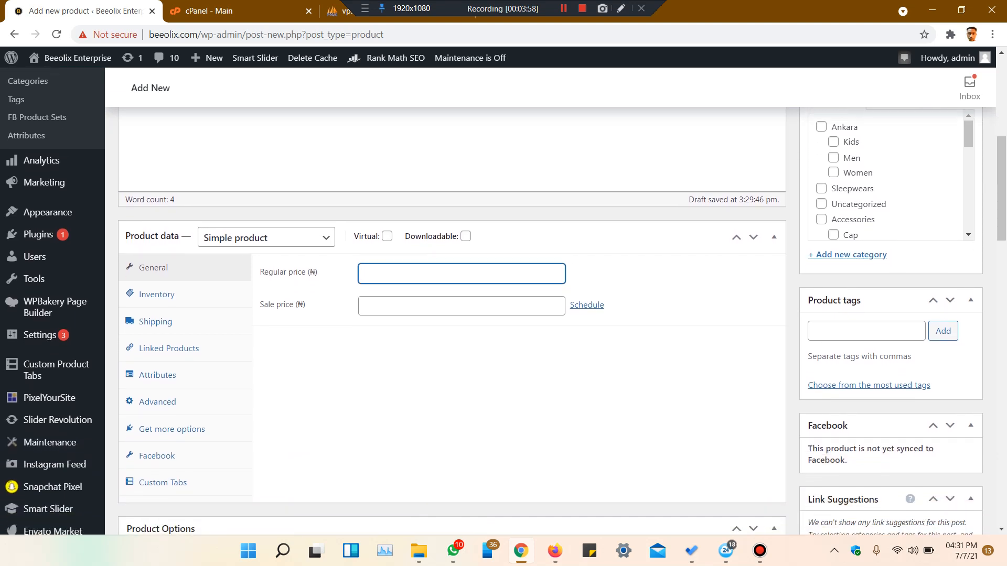
{"action": "scroll", "coordinate": [504, 301], "scroll_direction": "up", "scroll_amount": 2}
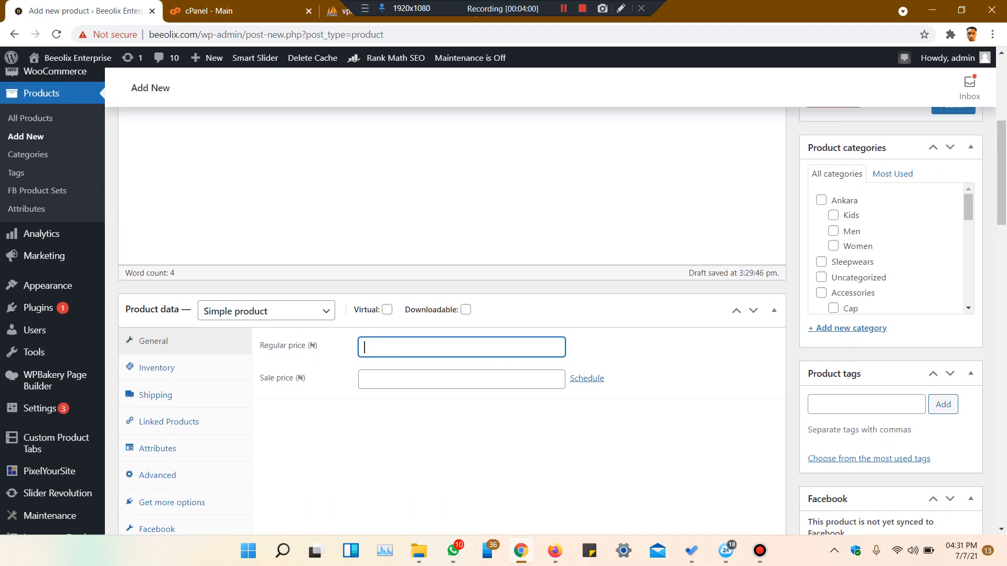
{"action": "scroll", "coordinate": [503, 304], "scroll_direction": "up", "scroll_amount": 1}
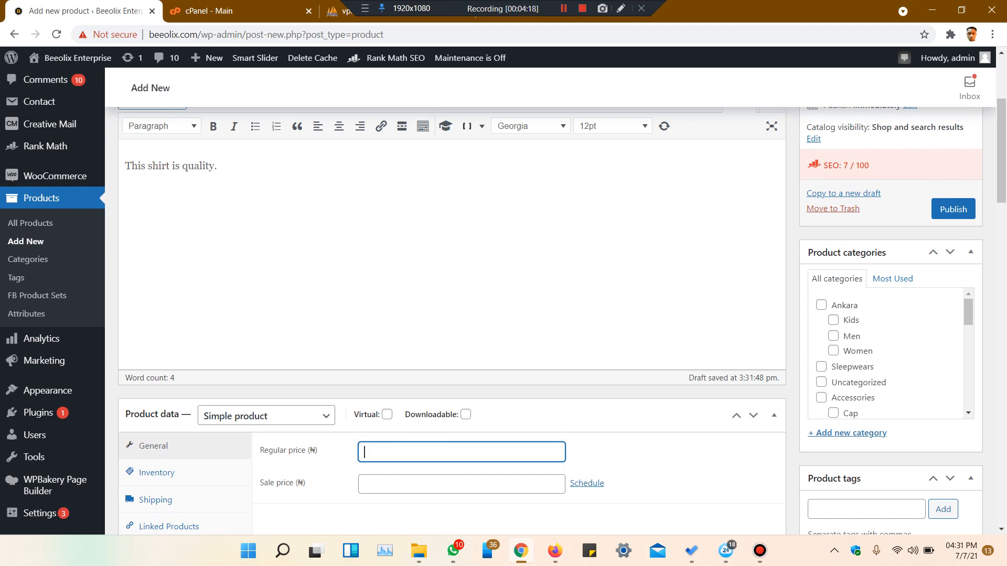
{"action": "scroll", "coordinate": [886, 352], "scroll_direction": "down", "scroll_amount": 3}
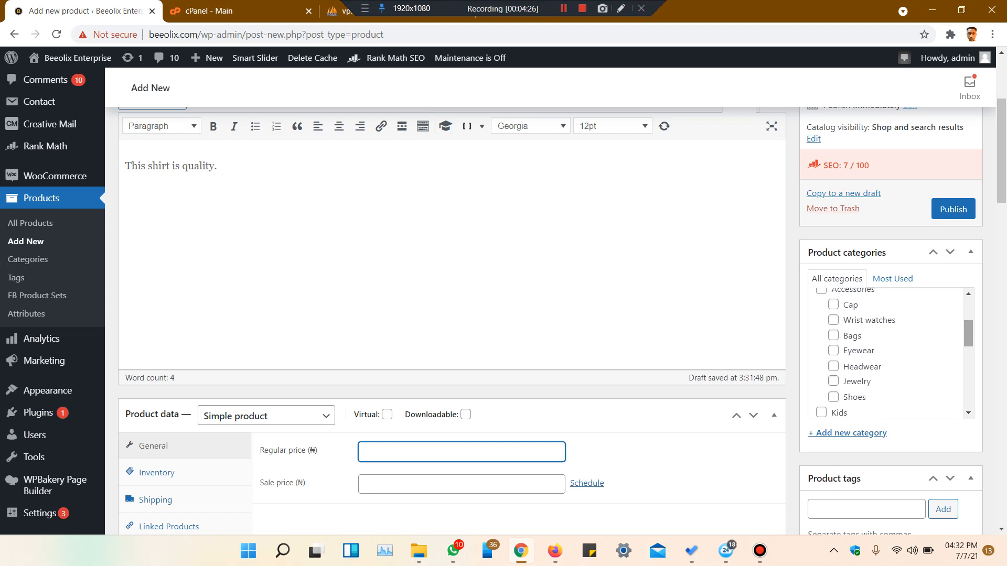
{"action": "left_click", "coordinate": [947, 318]}
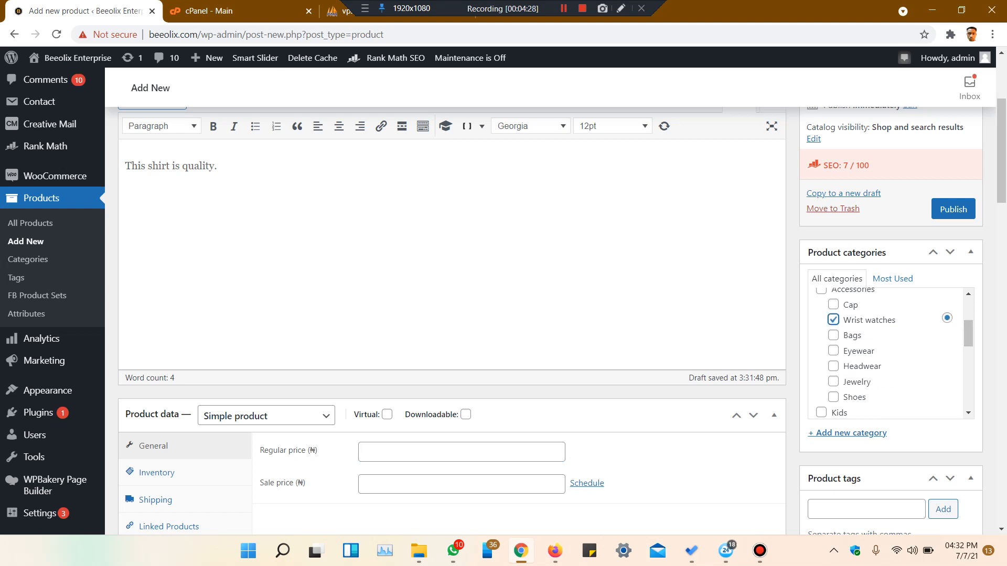
{"action": "left_click", "coordinate": [833, 305]}
{"action": "left_click", "coordinate": [834, 304]}
{"action": "left_click", "coordinate": [833, 320]}
Set the existing media library picture gown.jpg, showing the long turquoise dress, as the product image
{"action": "scroll", "coordinate": [504, 305], "scroll_direction": "down", "scroll_amount": 3}
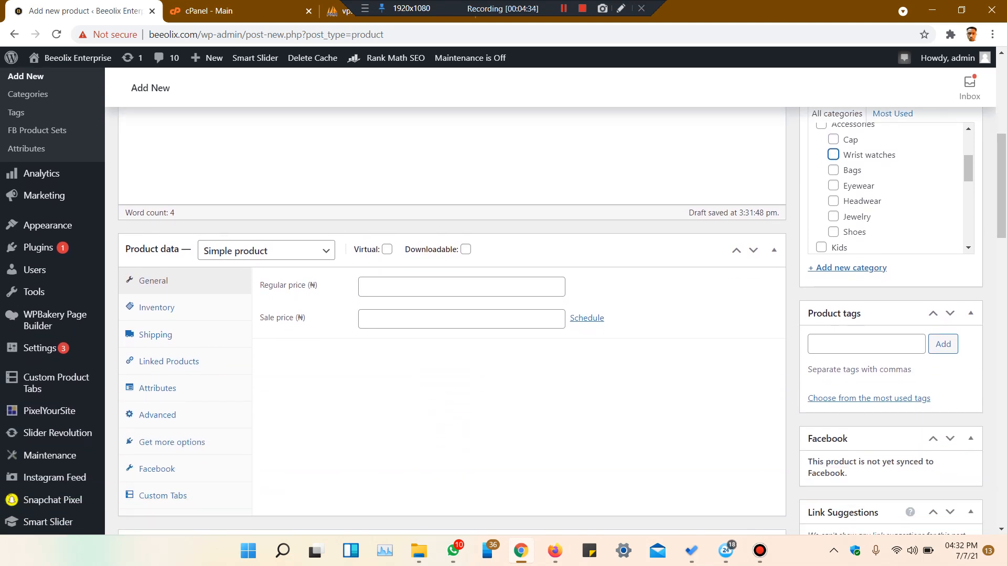
{"action": "scroll", "coordinate": [503, 304], "scroll_direction": "down", "scroll_amount": 2}
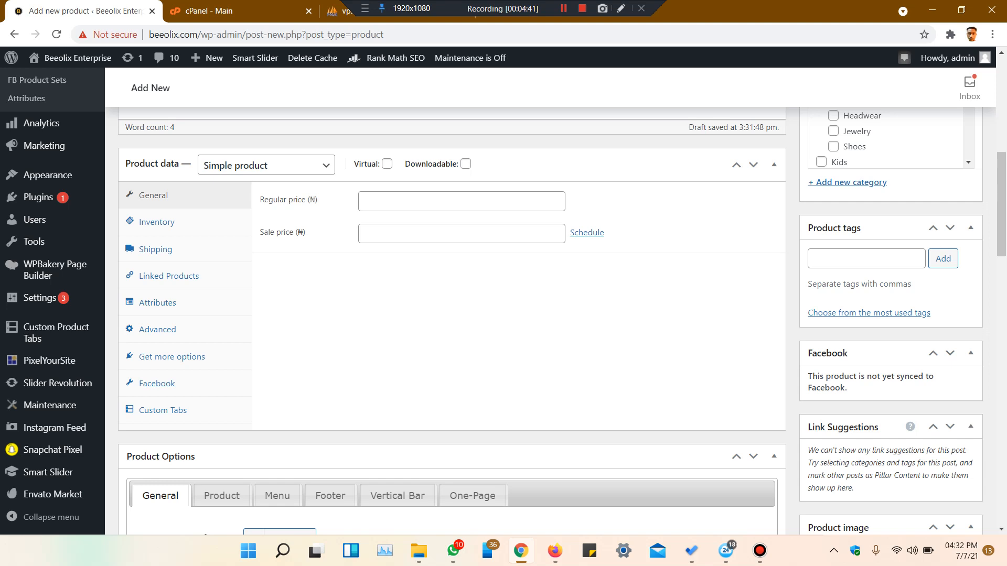
{"action": "scroll", "coordinate": [504, 304], "scroll_direction": "up", "scroll_amount": 4}
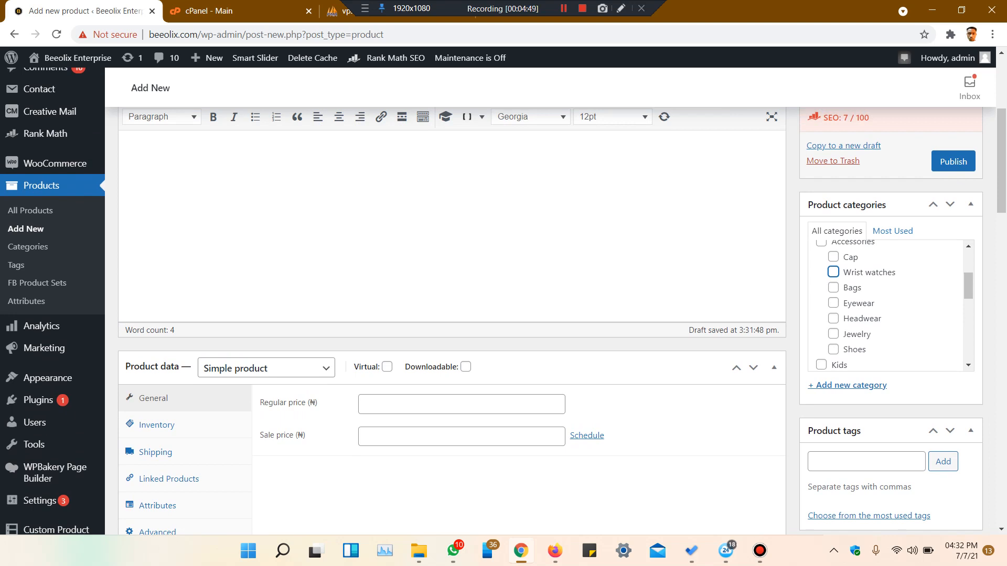
{"action": "scroll", "coordinate": [503, 304], "scroll_direction": "down", "scroll_amount": 2}
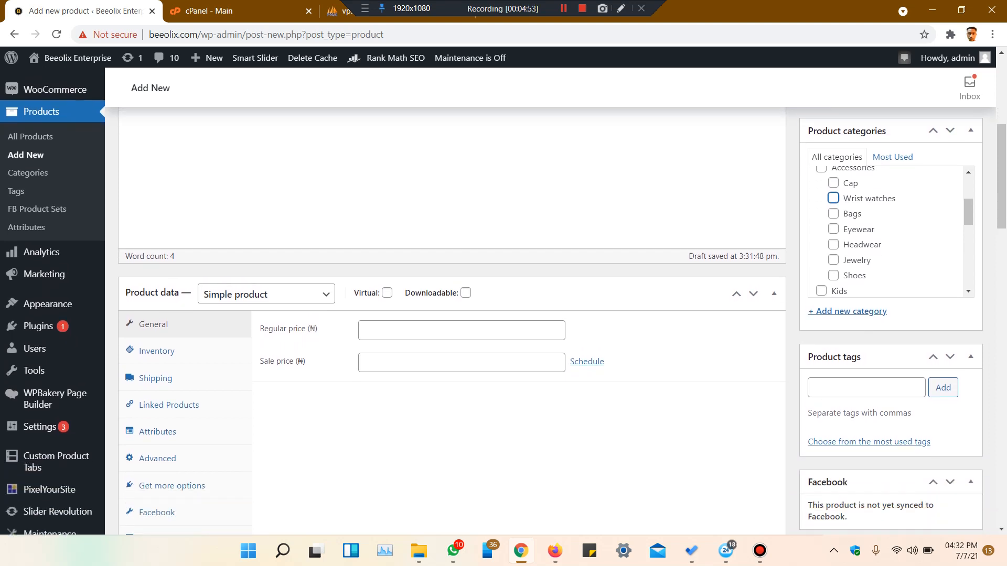
{"action": "scroll", "coordinate": [503, 304], "scroll_direction": "down", "scroll_amount": 1}
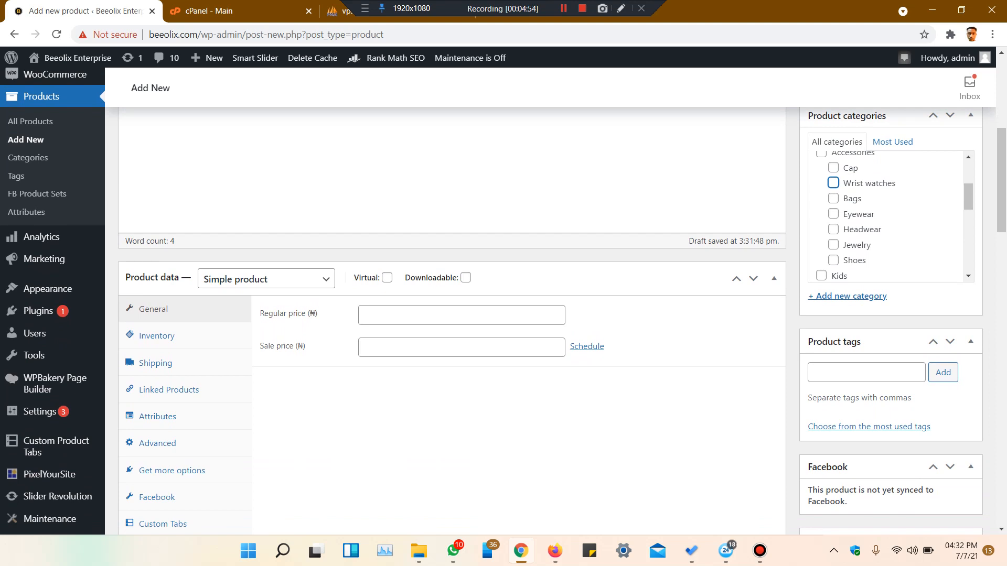
{"action": "scroll", "coordinate": [503, 304], "scroll_direction": "down", "scroll_amount": 4}
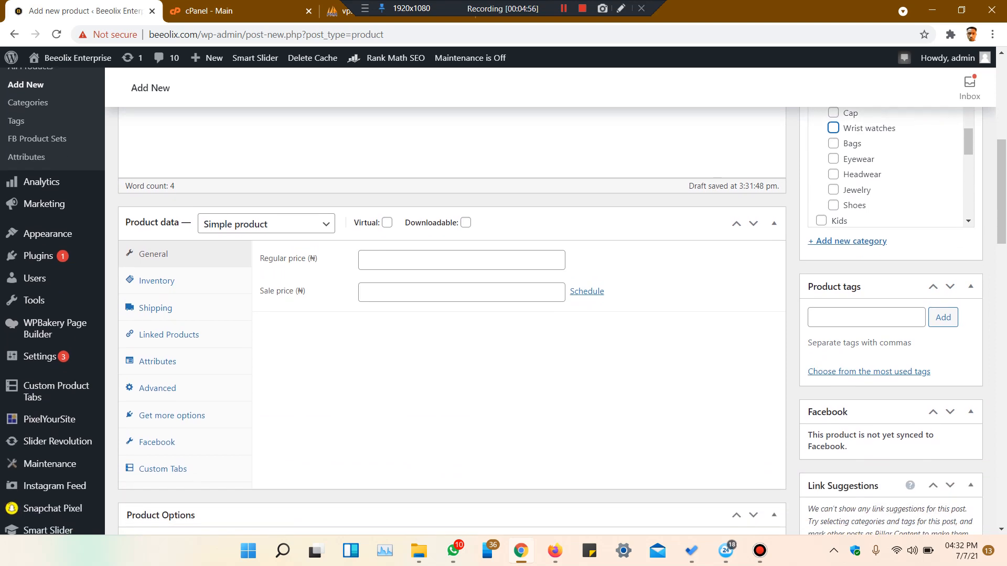
{"action": "scroll", "coordinate": [503, 304], "scroll_direction": "down", "scroll_amount": 3}
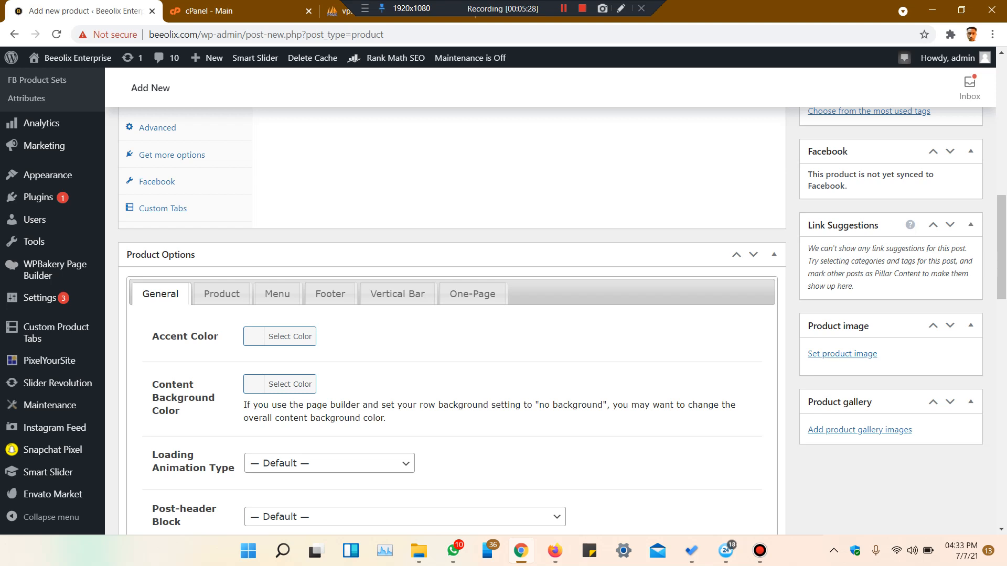
{"action": "left_click", "coordinate": [843, 354]}
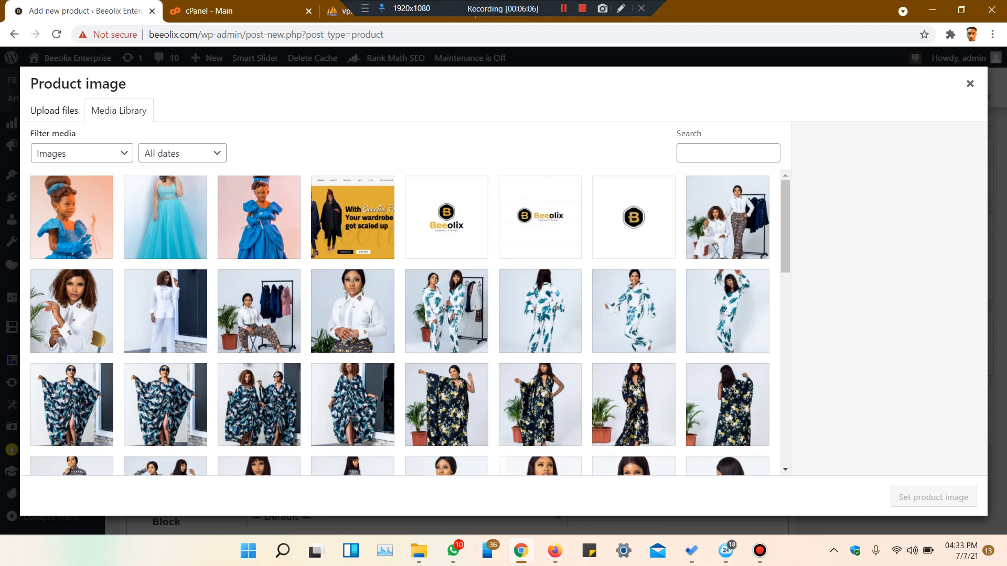
{"action": "left_click", "coordinate": [54, 110]}
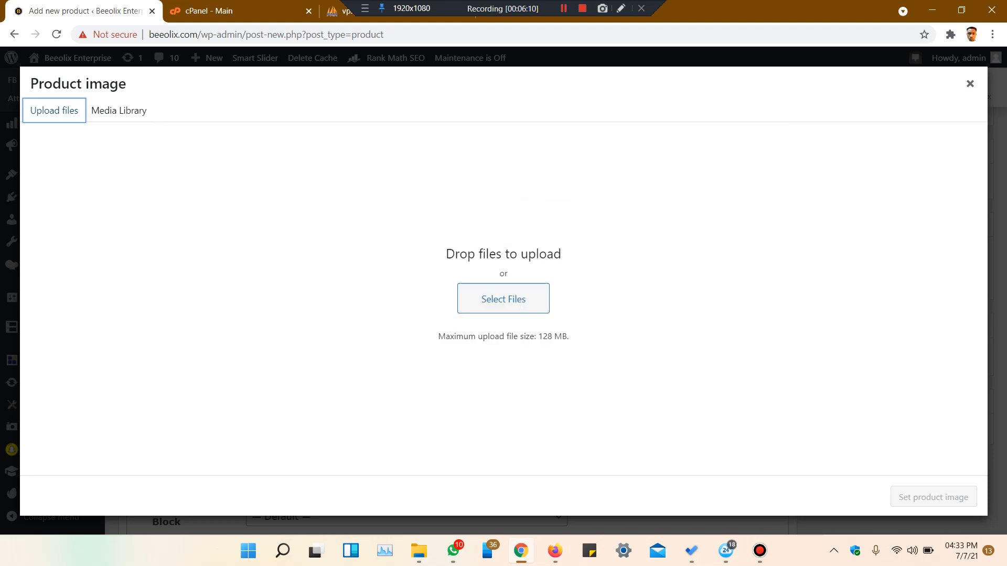
{"action": "left_click", "coordinate": [118, 110]}
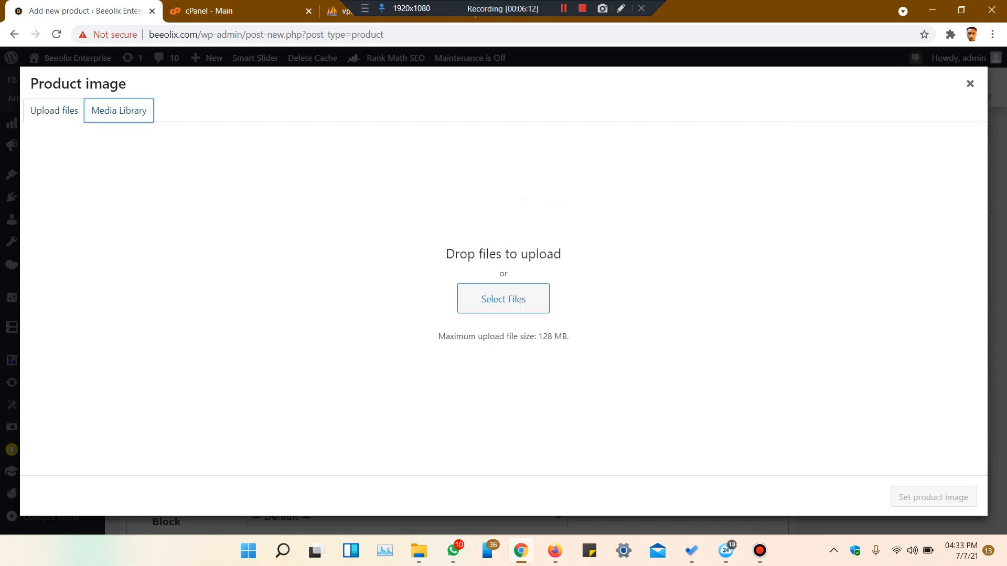
{"action": "left_click", "coordinate": [166, 217]}
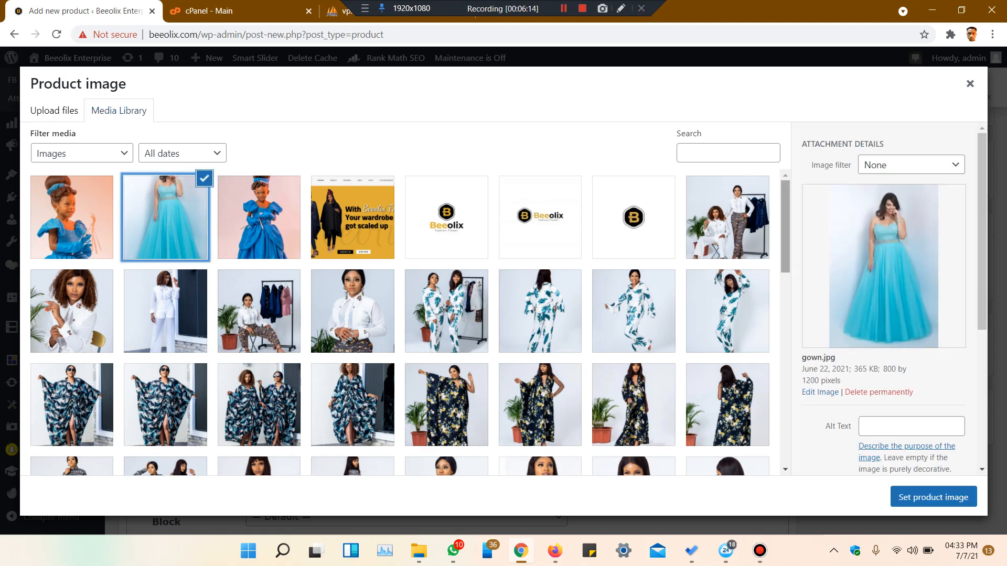
{"action": "left_click", "coordinate": [933, 497]}
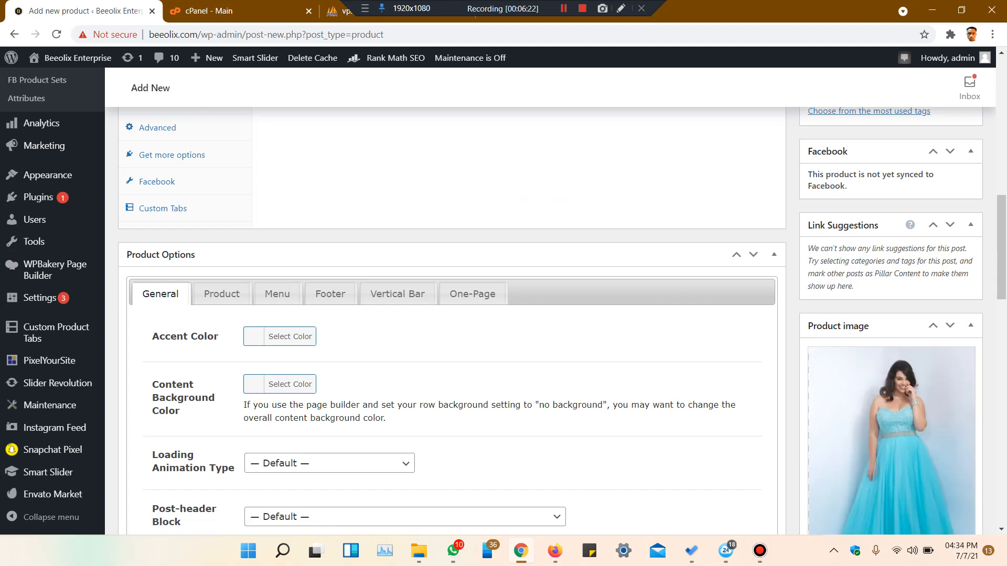
Add the yellow Beeolix banner, Kids.jpeg and the turquoise dress picture from the media library to the product gallery
{"action": "scroll", "coordinate": [555, 321], "scroll_direction": "down", "scroll_amount": 5}
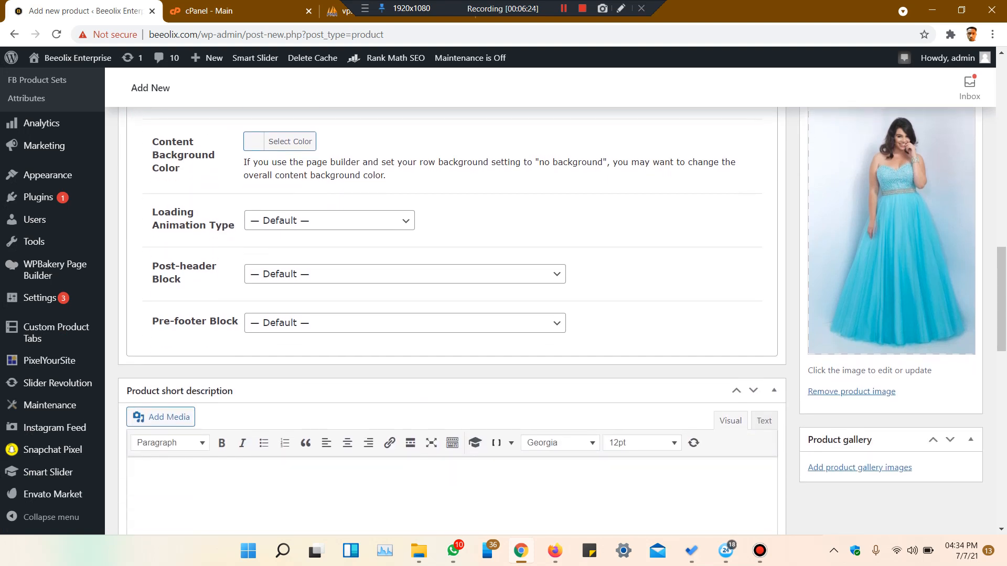
{"action": "scroll", "coordinate": [556, 321], "scroll_direction": "down", "scroll_amount": 1}
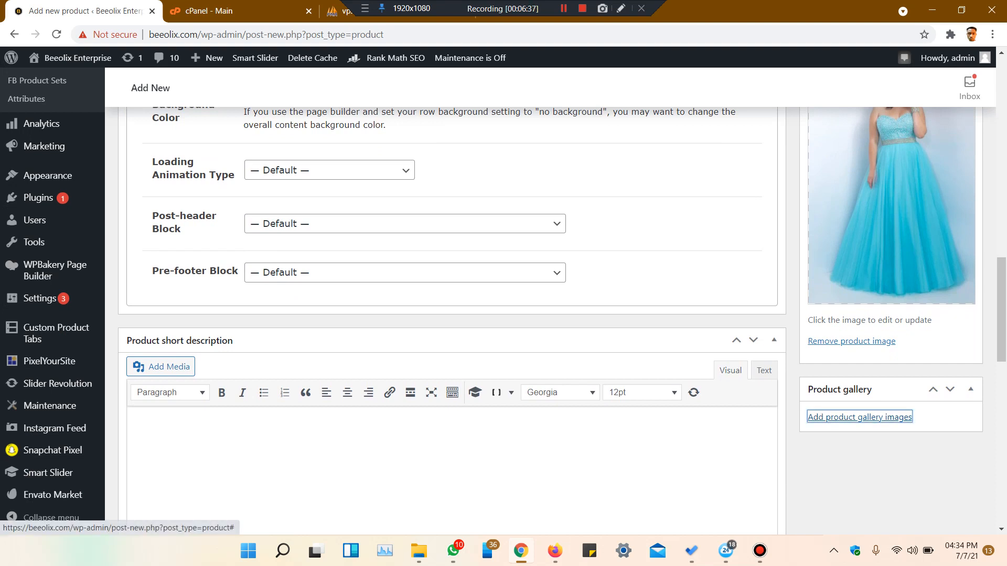
{"action": "left_click", "coordinate": [859, 417]}
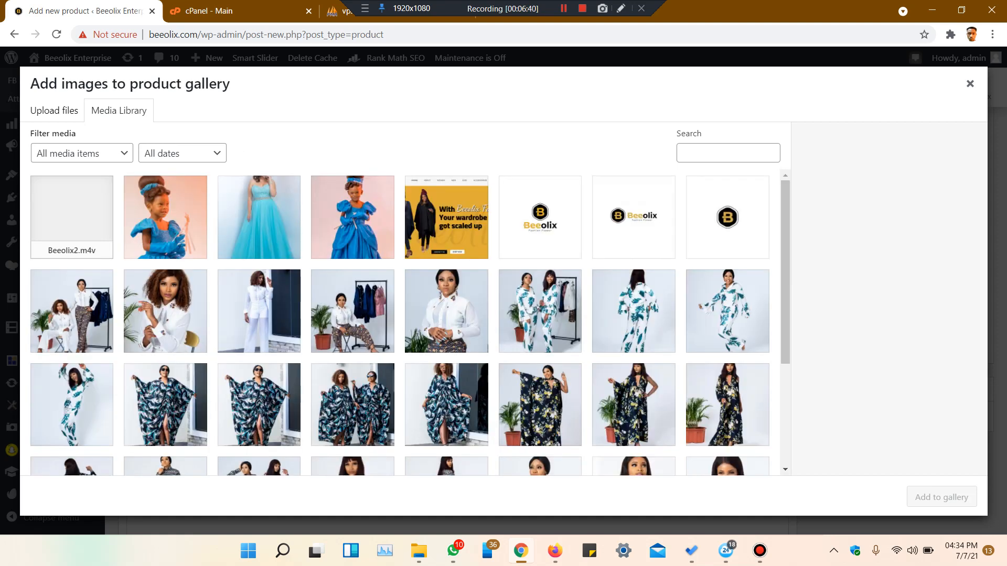
{"action": "left_click", "coordinate": [446, 217]}
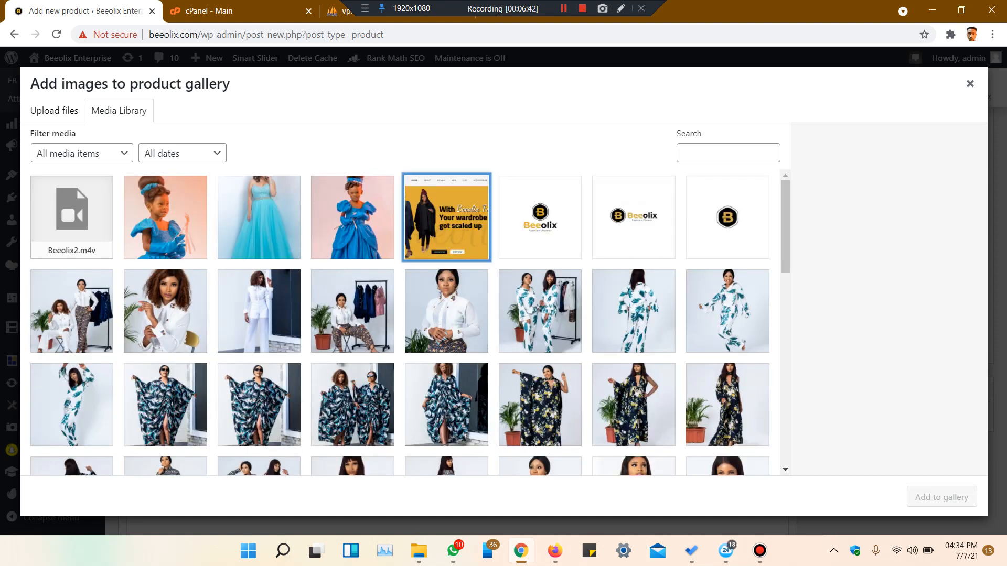
{"action": "left_click", "coordinate": [353, 217], "text": "ctrl"}
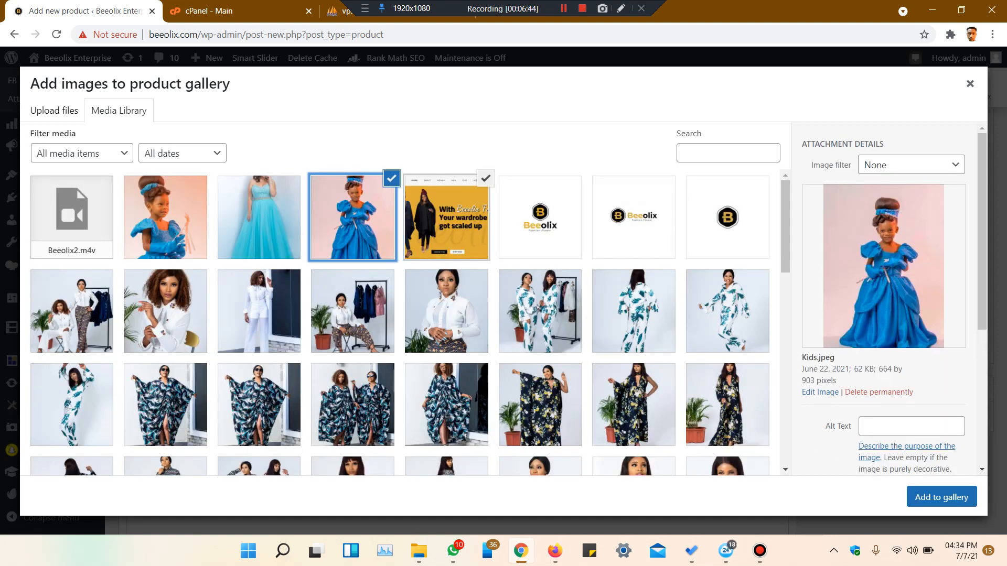
{"action": "left_click", "coordinate": [259, 217], "text": "ctrl"}
{"action": "left_click", "coordinate": [942, 497]}
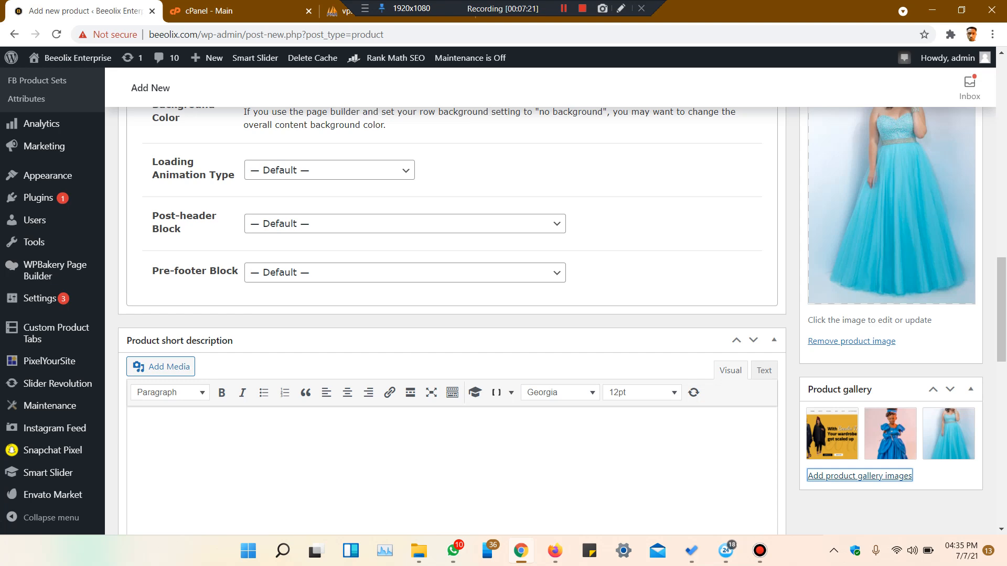
Publish the Shirt product
{"action": "scroll", "coordinate": [451, 315], "scroll_direction": "up", "scroll_amount": 20}
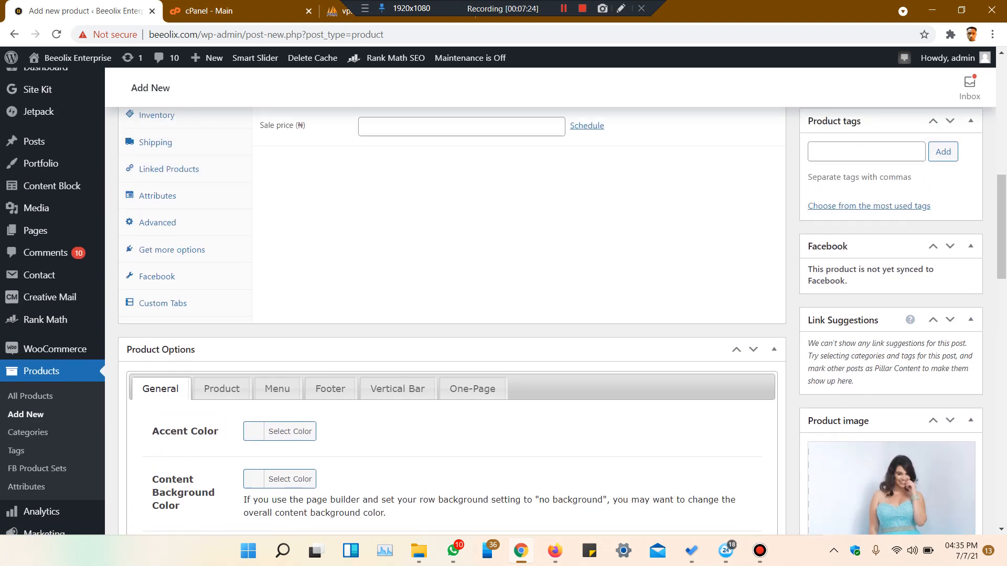
{"action": "scroll", "coordinate": [451, 315], "scroll_direction": "down", "scroll_amount": 1}
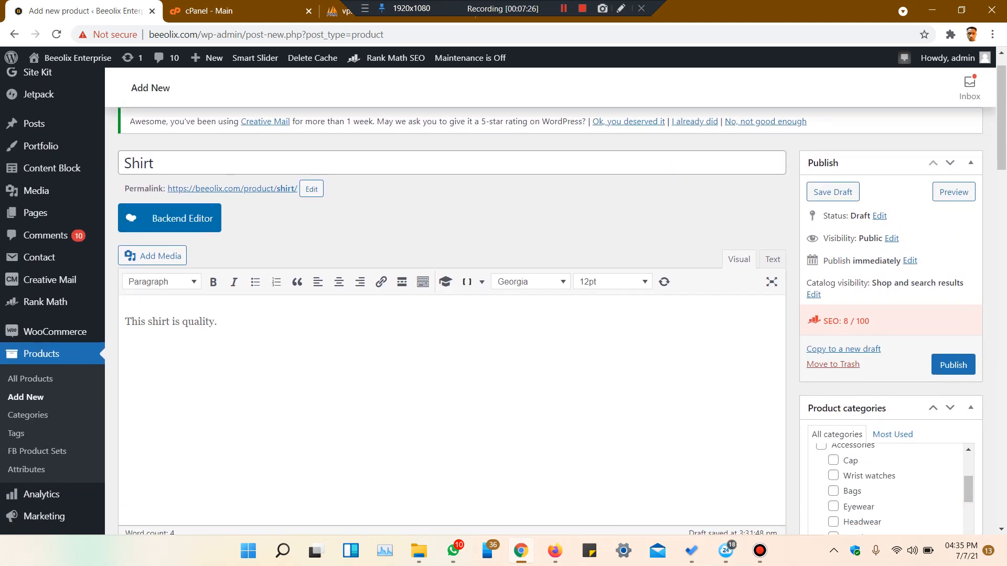
{"action": "left_click", "coordinate": [953, 364]}
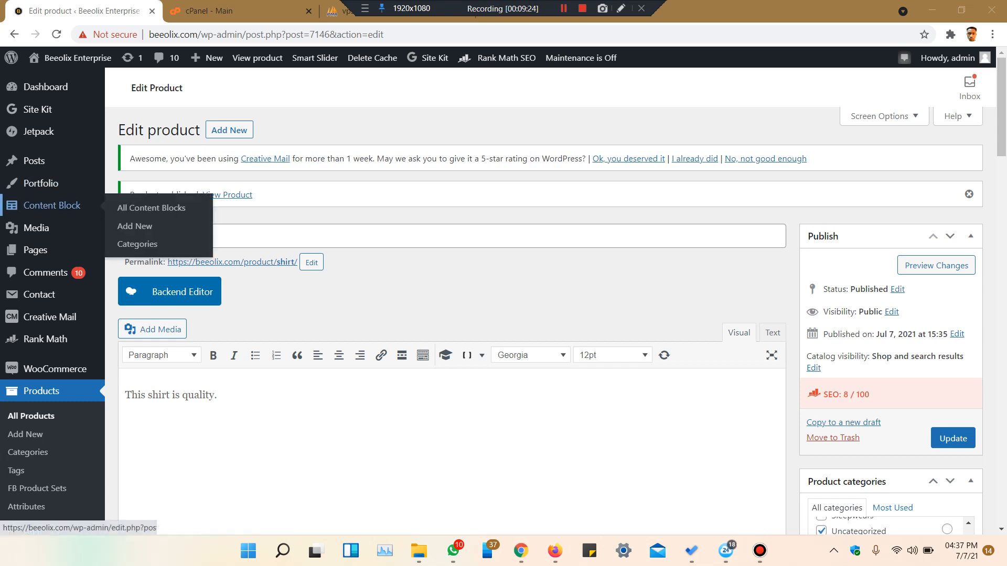
Open the form for adding a new user to the site and start on its username
{"action": "scroll", "coordinate": [31, 205], "scroll_direction": "down", "scroll_amount": 4}
{"action": "scroll", "coordinate": [34, 290], "scroll_direction": "down", "scroll_amount": 2}
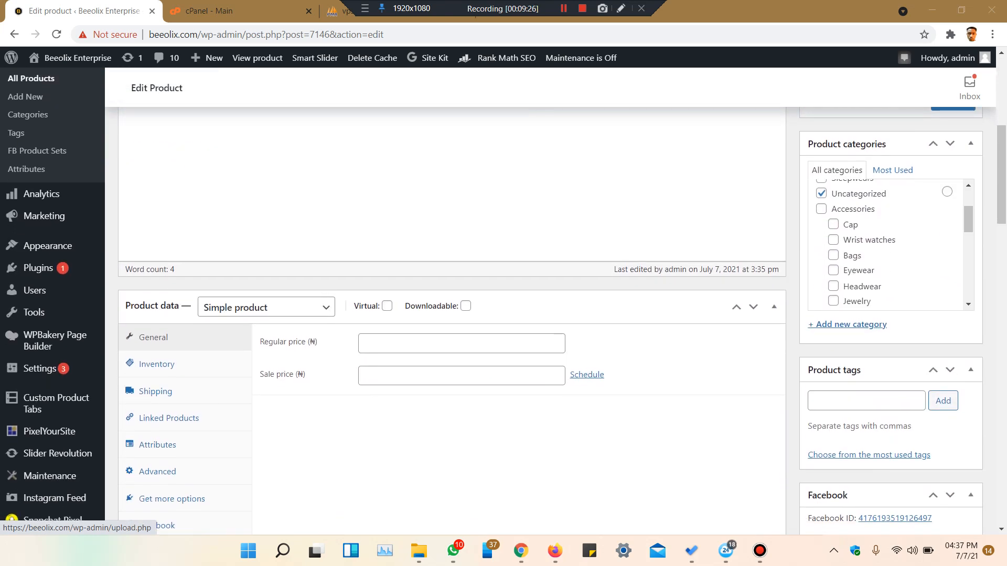
{"action": "mouse_move", "coordinate": [35, 290]}
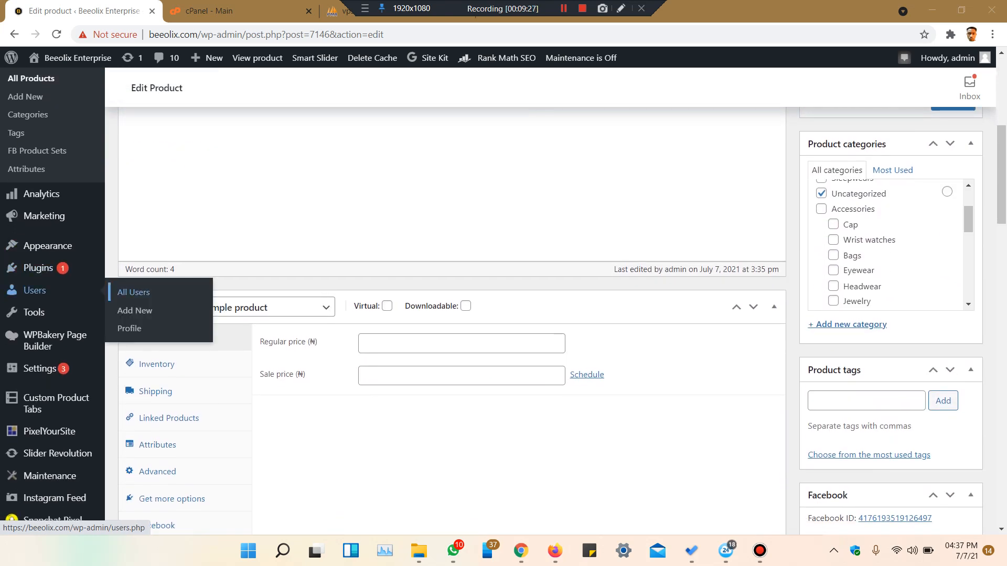
{"action": "left_click", "coordinate": [135, 311]}
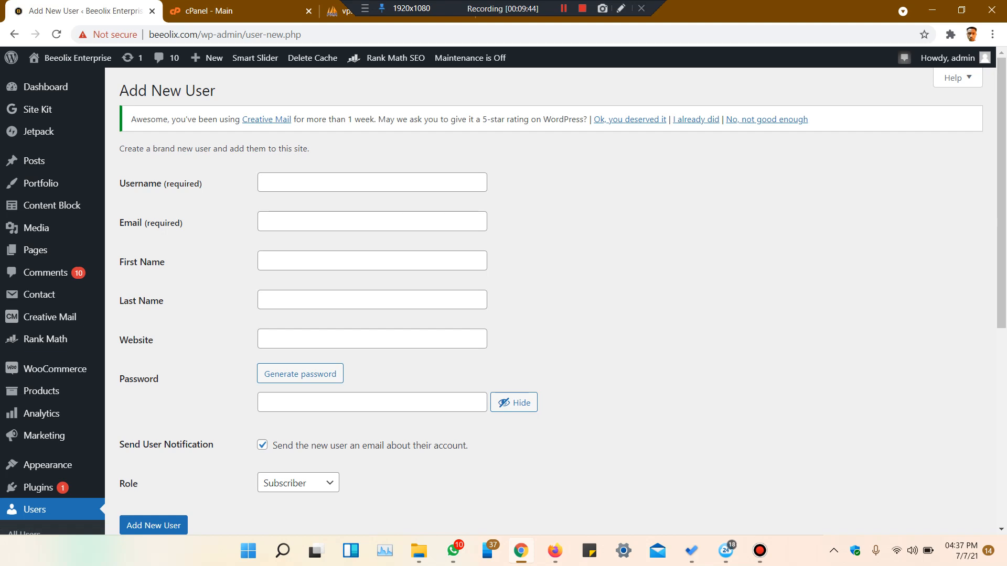
{"action": "left_click", "coordinate": [372, 183]}
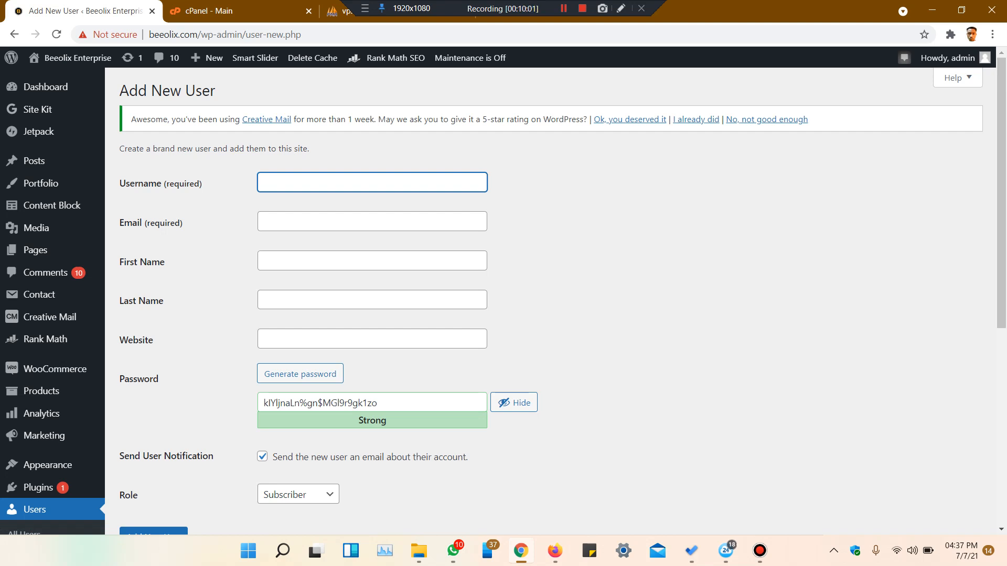
Set the new user's role to Shop manager and try to add the user with the username and email left empty
{"action": "scroll", "coordinate": [551, 301], "scroll_direction": "down", "scroll_amount": 3}
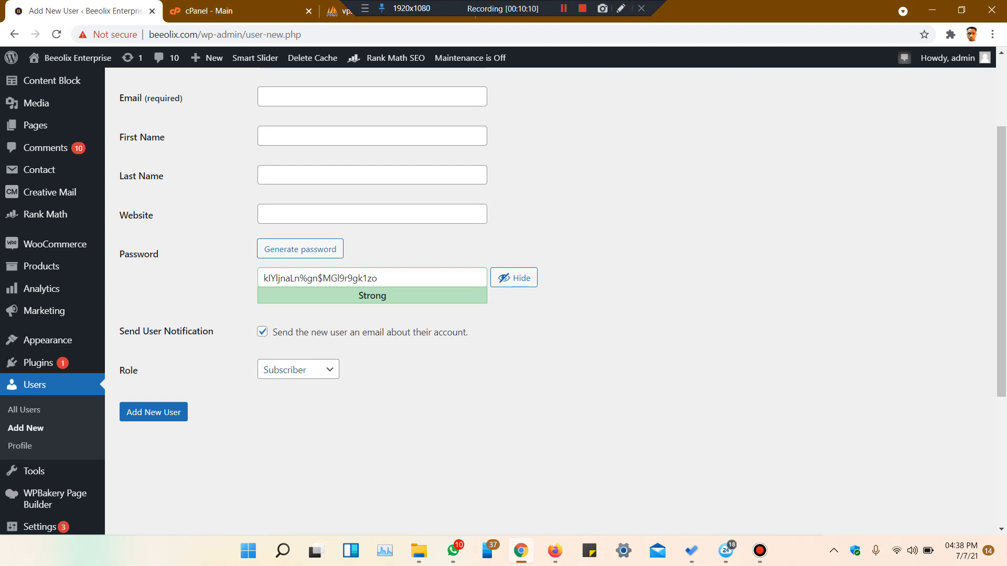
{"action": "left_click", "coordinate": [298, 370]}
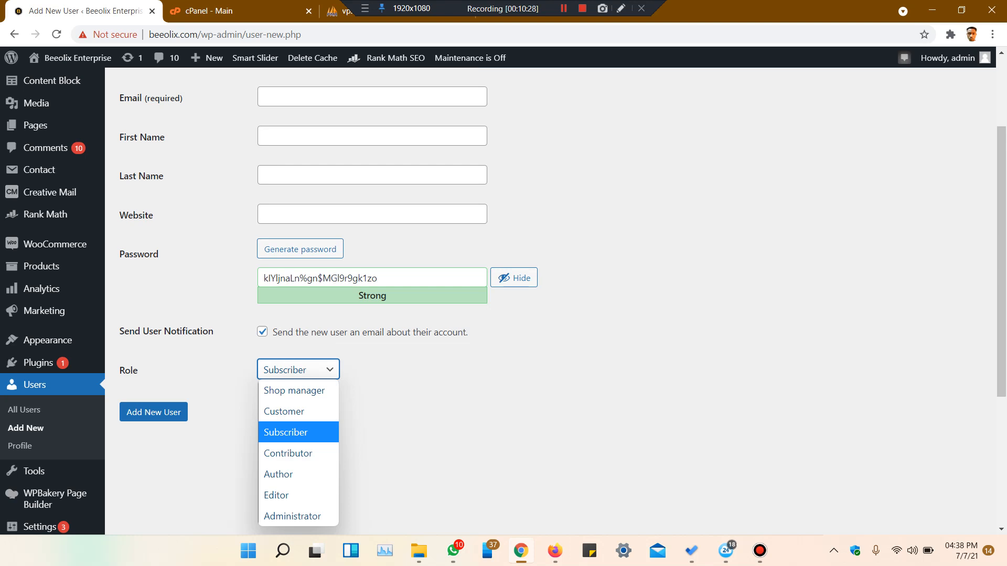
{"action": "left_click", "coordinate": [294, 391]}
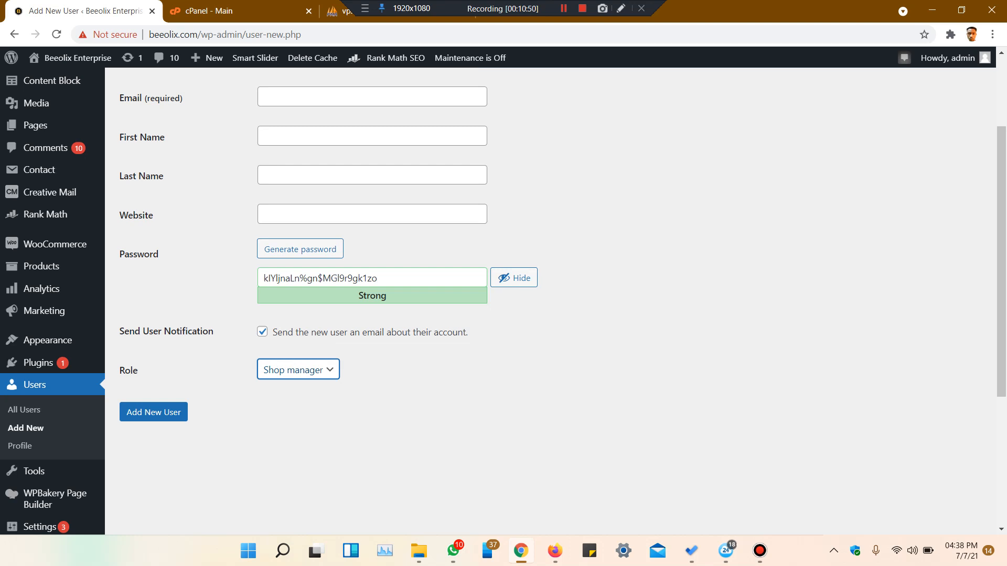
{"action": "left_click", "coordinate": [153, 412]}
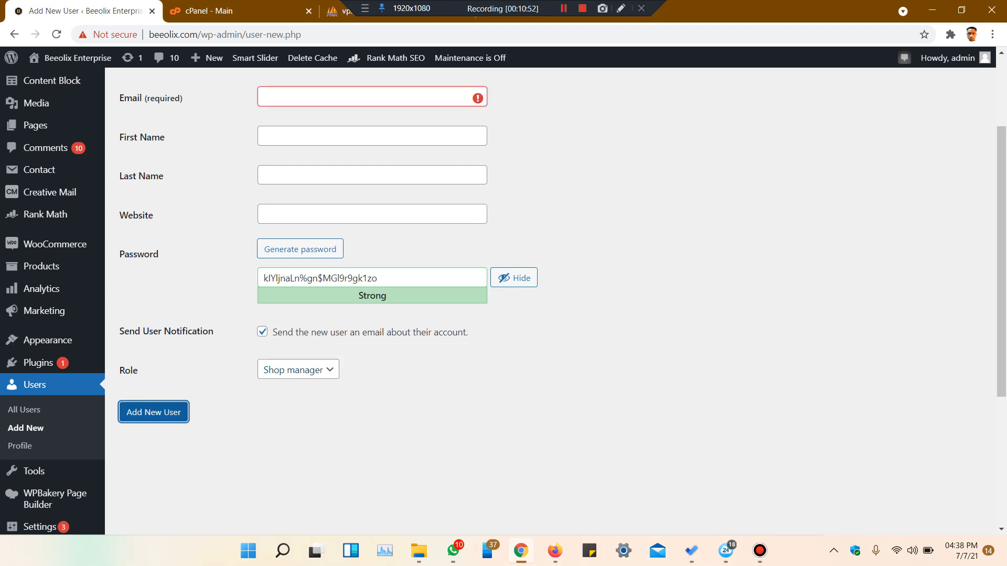
{"action": "scroll", "coordinate": [503, 301], "scroll_direction": "down", "scroll_amount": 1}
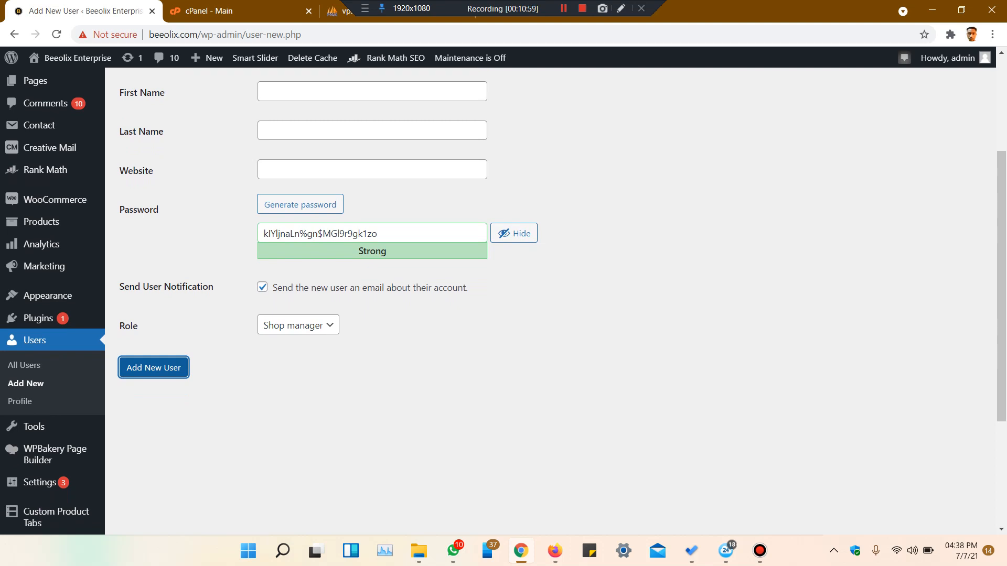
{"action": "left_click", "coordinate": [564, 9]}
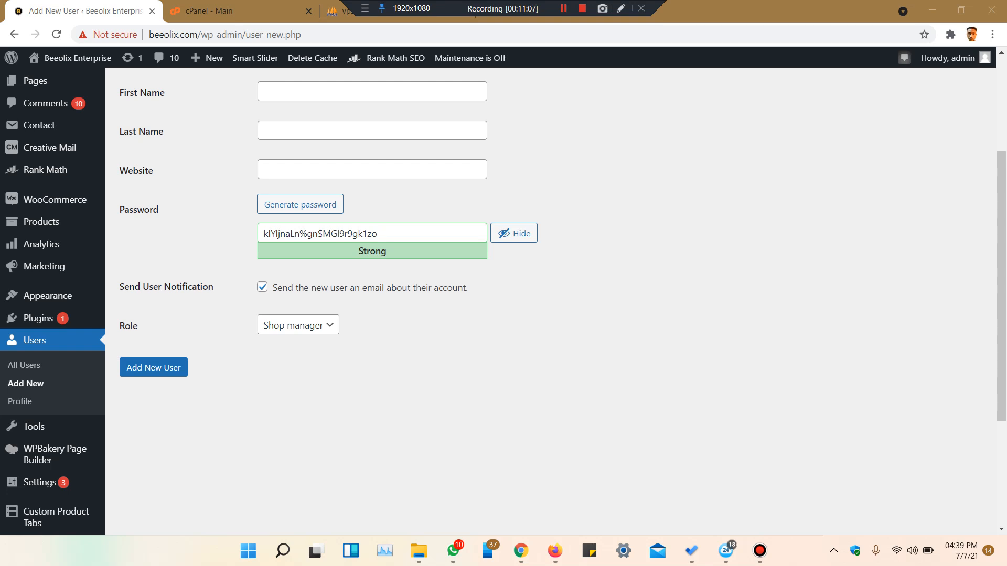
Open the list of posts and start a new post
{"action": "scroll", "coordinate": [551, 301], "scroll_direction": "up", "scroll_amount": 3}
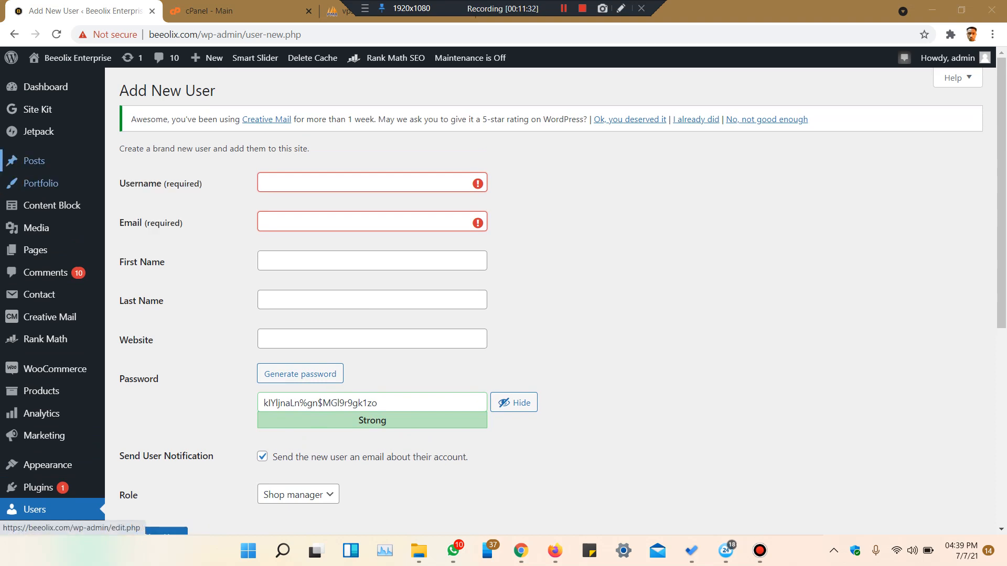
{"action": "mouse_move", "coordinate": [34, 161]}
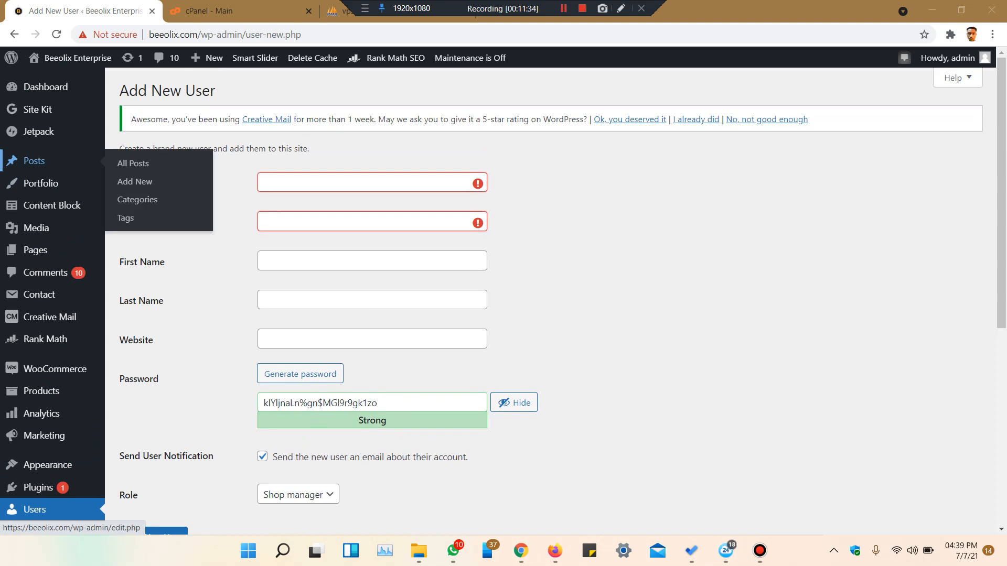
{"action": "left_click", "coordinate": [34, 161]}
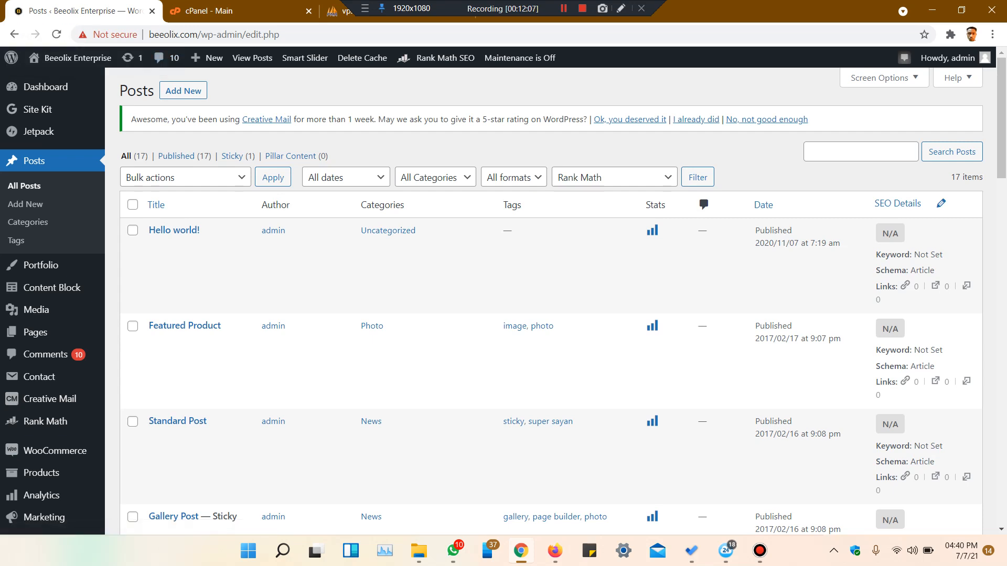
{"action": "left_click", "coordinate": [183, 91]}
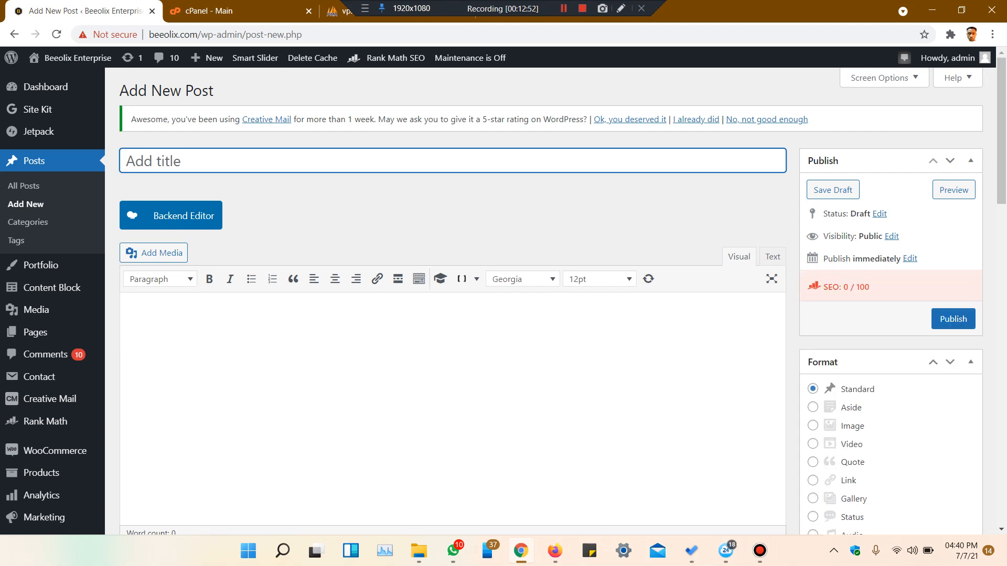
Dismiss the Gmail notification, try entering the sample text "xvads" in the post's body, and clear it
{"action": "scroll", "coordinate": [503, 296], "scroll_direction": "down", "scroll_amount": 1}
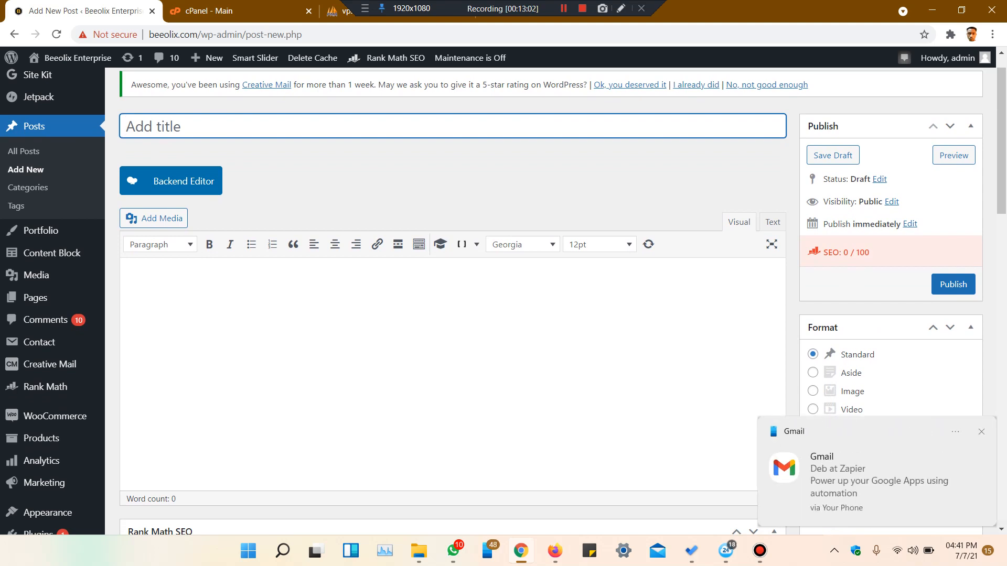
{"action": "left_click", "coordinate": [982, 432]}
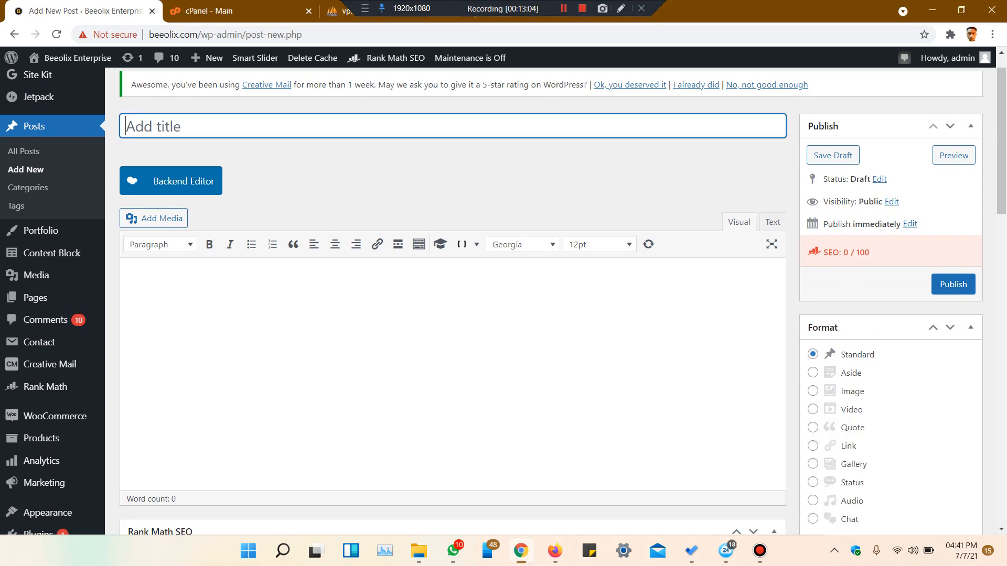
{"action": "type", "text": "xvads"}
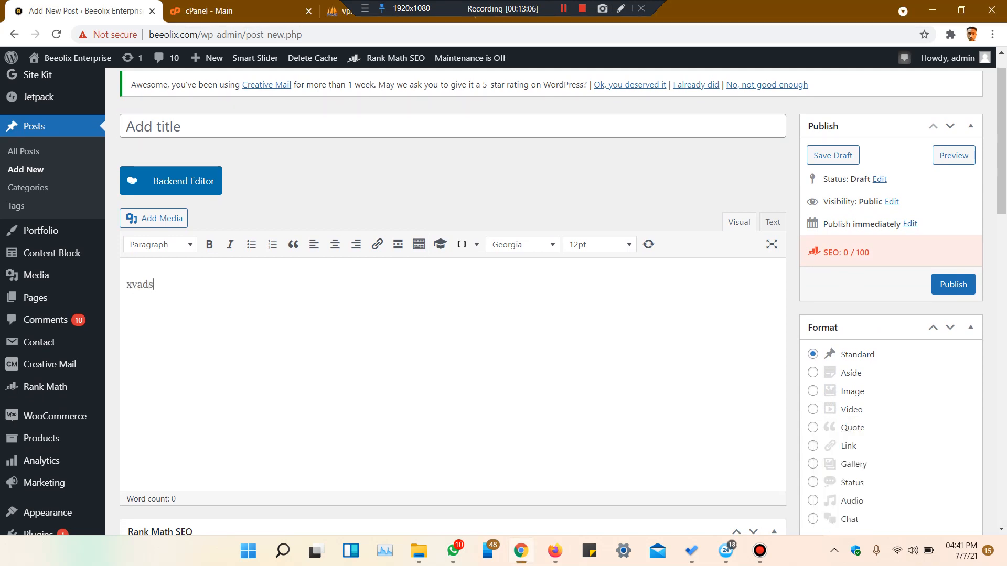
{"action": "key", "text": "ctrl+a"}
{"action": "key", "text": "BackSpace"}
Examine the new post's format, category, tag, Rank Math SEO and post option settings down to the featured image section
{"action": "scroll", "coordinate": [453, 302], "scroll_direction": "down", "scroll_amount": 3}
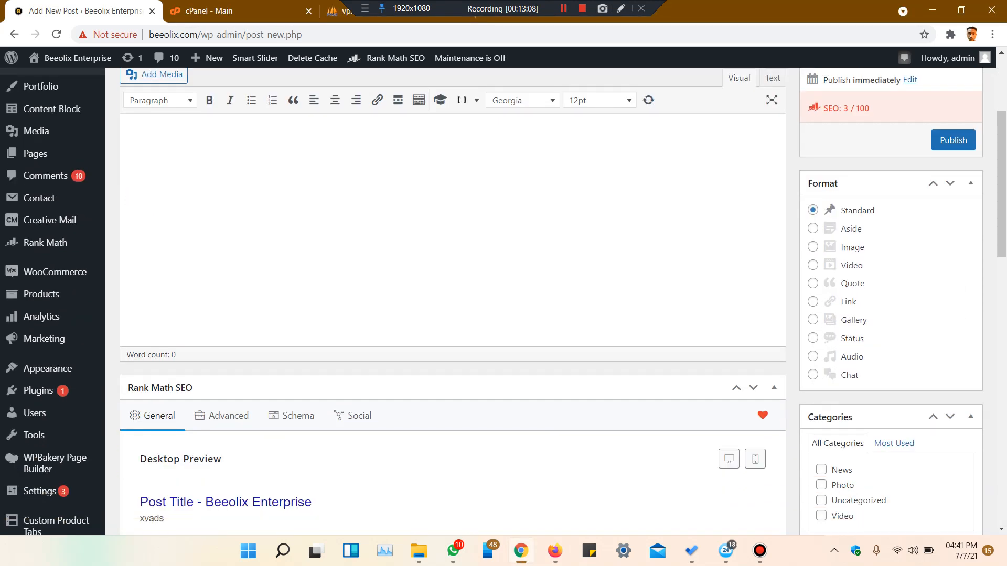
{"action": "scroll", "coordinate": [453, 302], "scroll_direction": "down", "scroll_amount": 2}
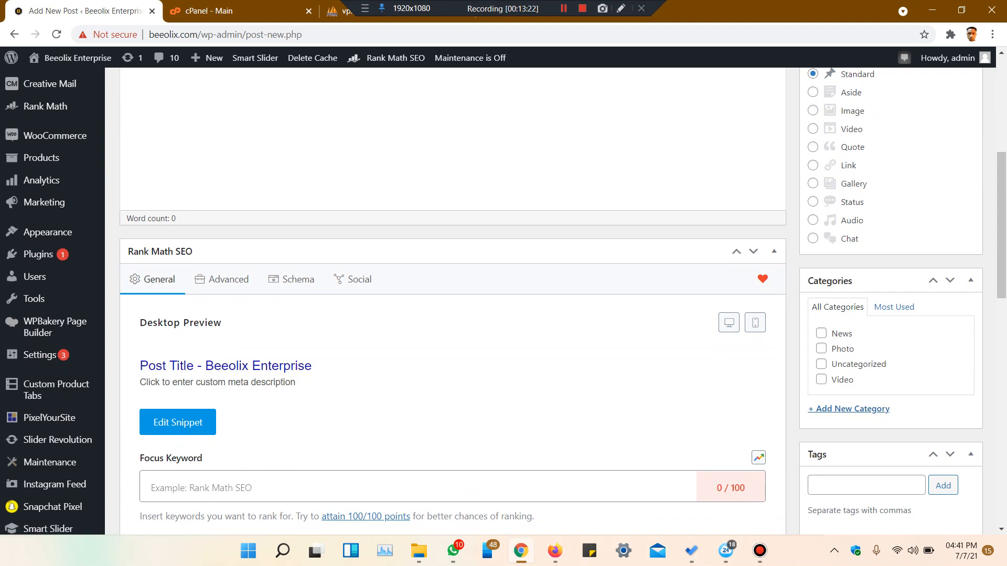
{"action": "scroll", "coordinate": [504, 302], "scroll_direction": "down", "scroll_amount": 2}
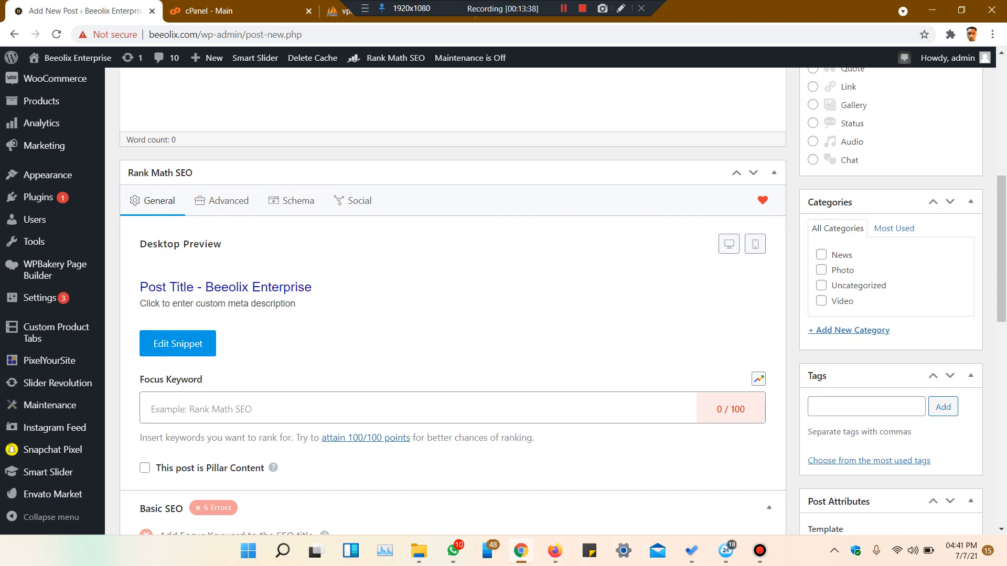
{"action": "scroll", "coordinate": [453, 302], "scroll_direction": "down", "scroll_amount": 3}
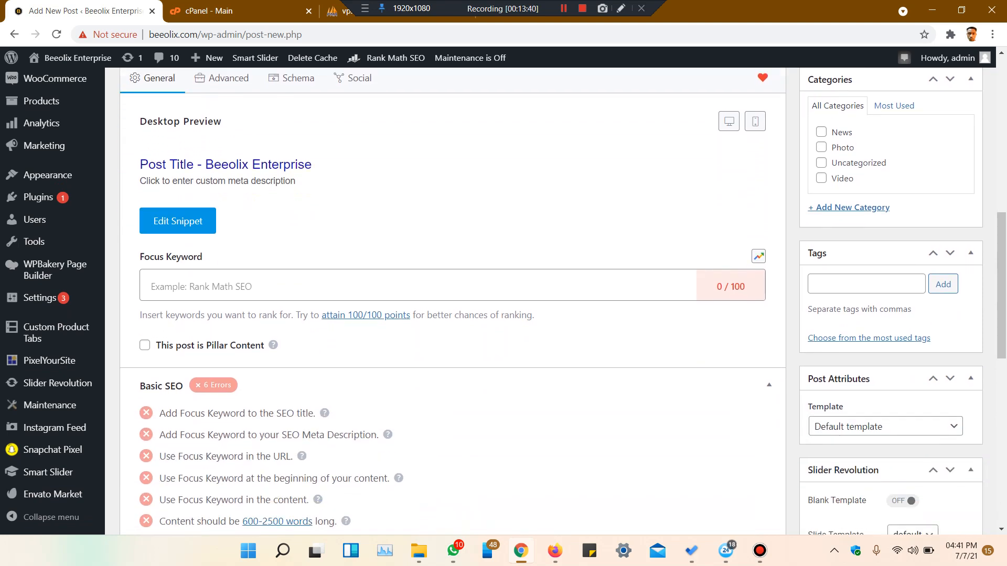
{"action": "scroll", "coordinate": [453, 301], "scroll_direction": "up", "scroll_amount": 2}
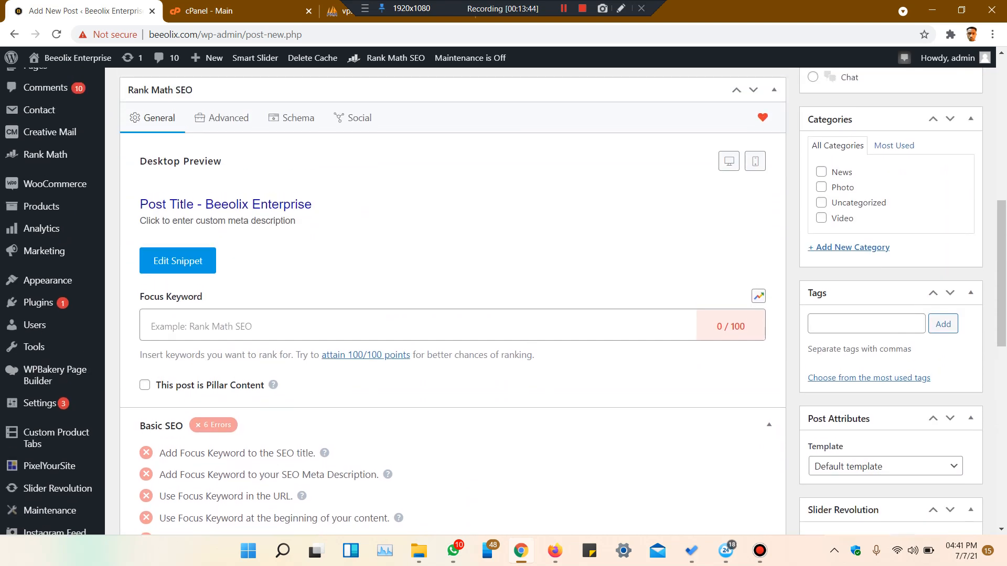
{"action": "scroll", "coordinate": [453, 302], "scroll_direction": "down", "scroll_amount": 3}
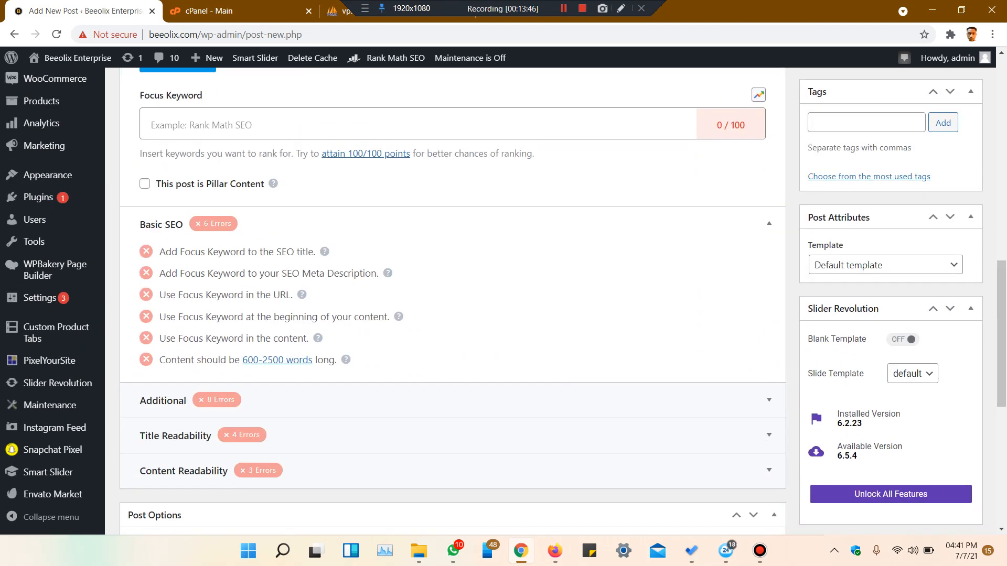
{"action": "scroll", "coordinate": [453, 302], "scroll_direction": "down", "scroll_amount": 6}
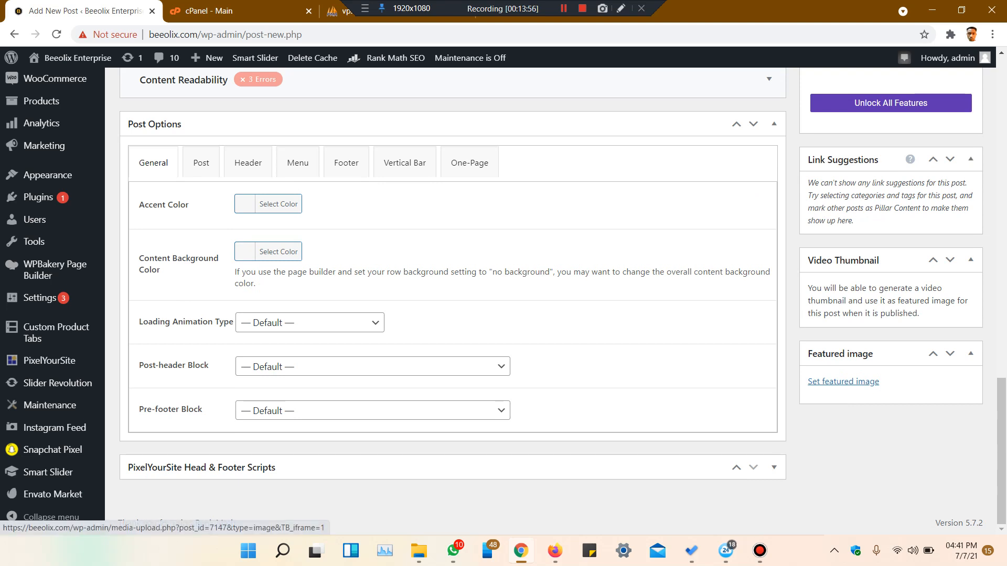
Try picking a featured image for the post from the media library, view the file upload option, and close the chooser without setting one
{"action": "left_click", "coordinate": [843, 381]}
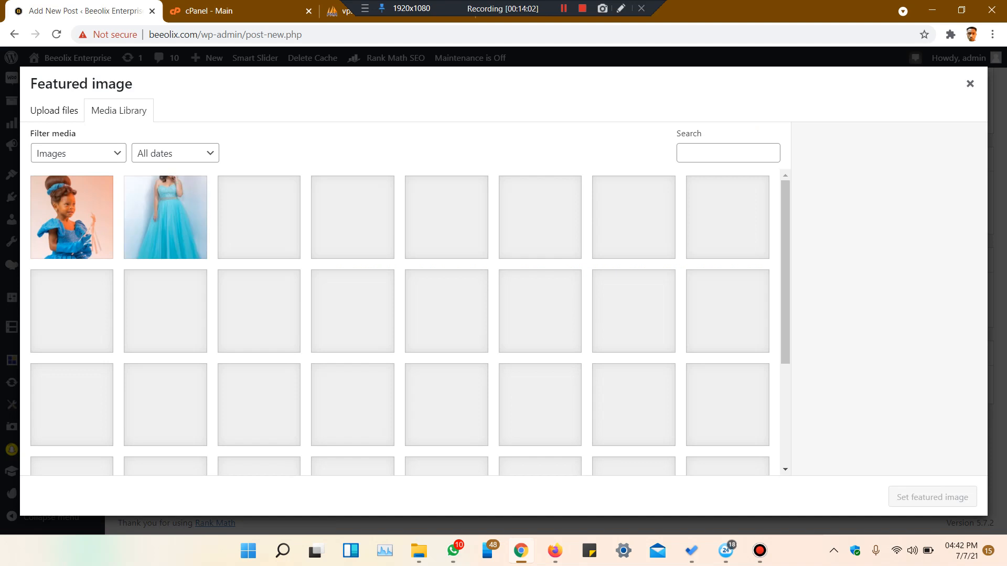
{"action": "left_click", "coordinate": [166, 217]}
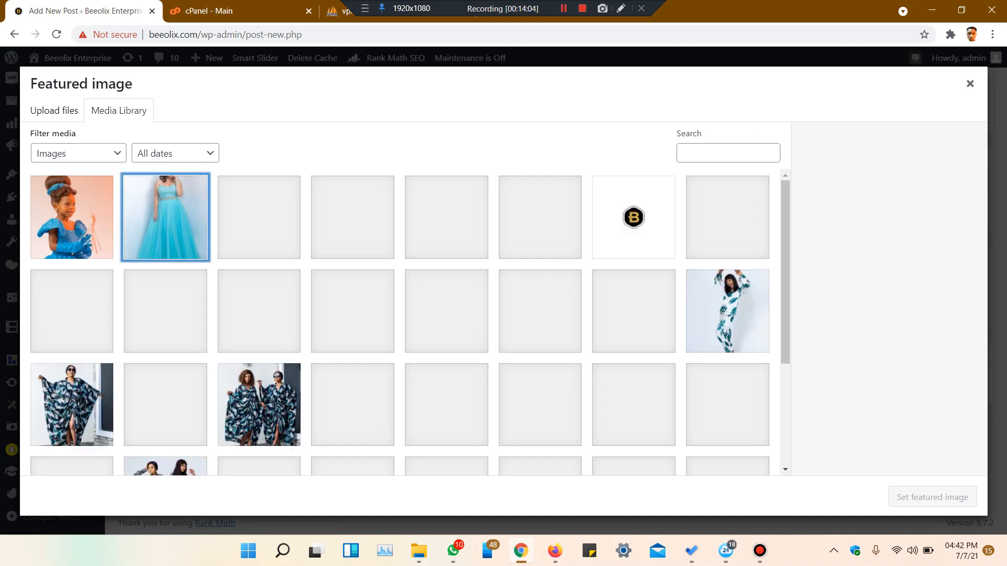
{"action": "left_click", "coordinate": [259, 217]}
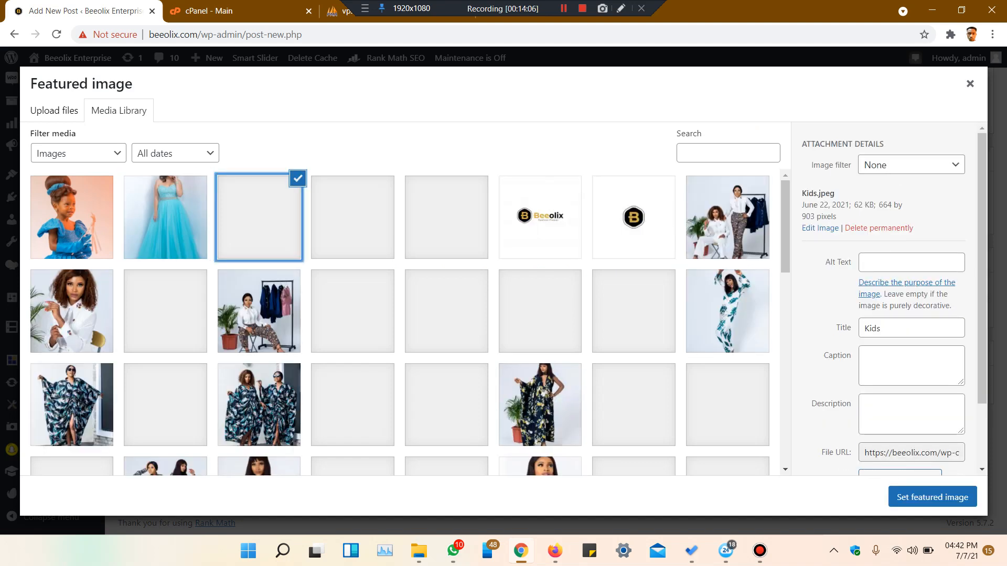
{"action": "left_click", "coordinate": [298, 178]}
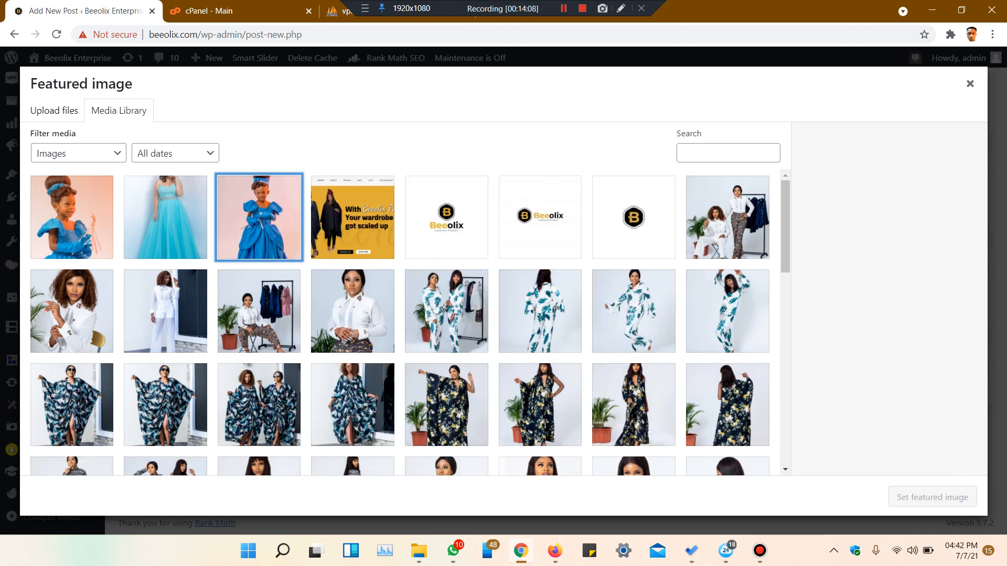
{"action": "left_click", "coordinate": [54, 110]}
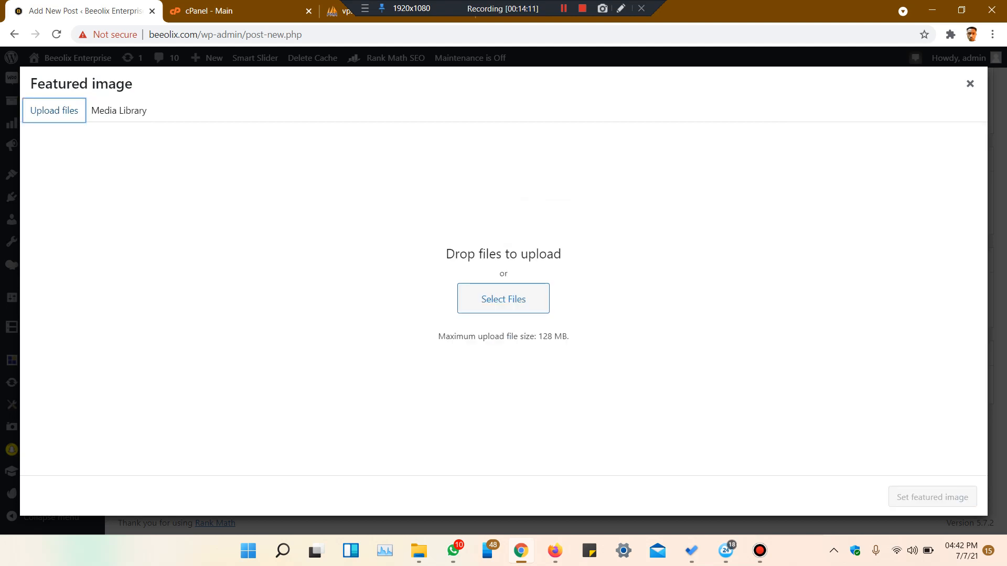
{"action": "key", "text": "Escape"}
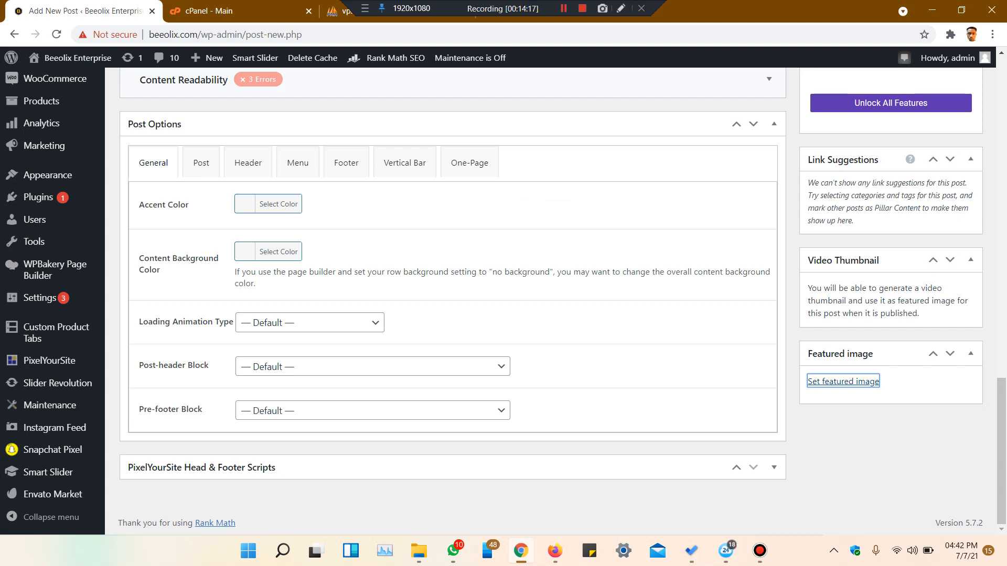
{"action": "scroll", "coordinate": [504, 299], "scroll_direction": "up", "scroll_amount": 1}
{"action": "scroll", "coordinate": [503, 299], "scroll_direction": "up", "scroll_amount": 8}
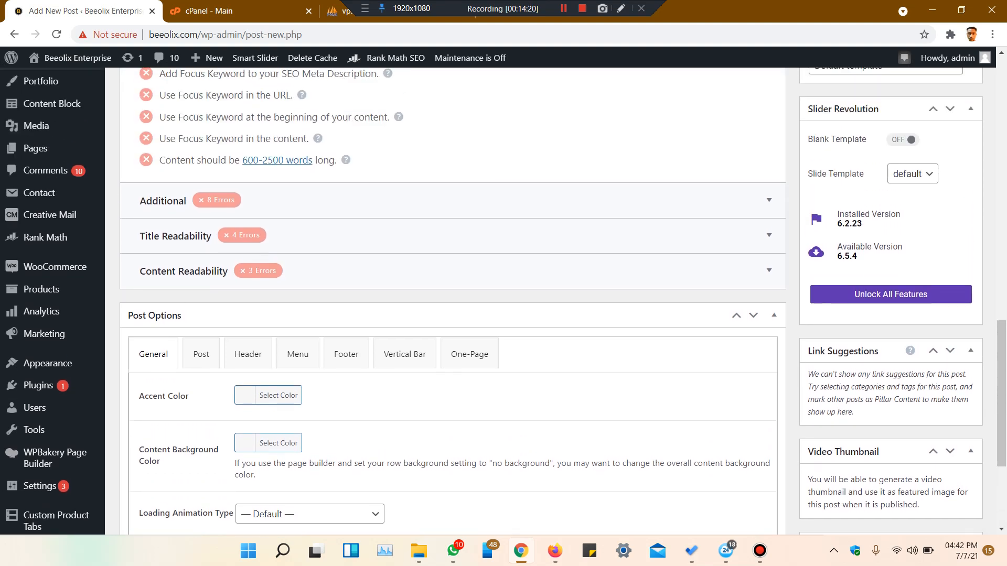
{"action": "scroll", "coordinate": [504, 299], "scroll_direction": "up", "scroll_amount": 3}
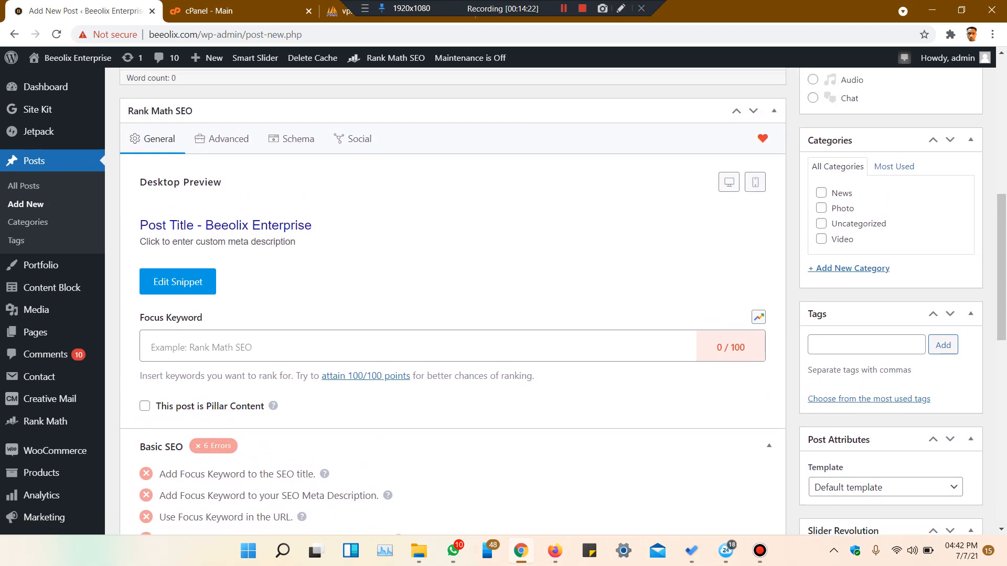
{"action": "scroll", "coordinate": [504, 299], "scroll_direction": "up", "scroll_amount": 7}
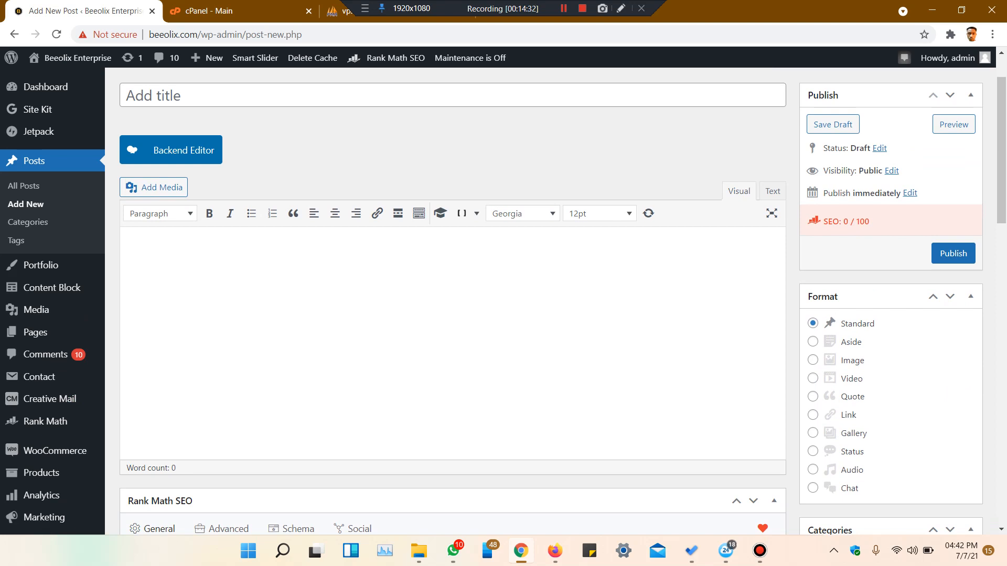
{"action": "left_click", "coordinate": [564, 8]}
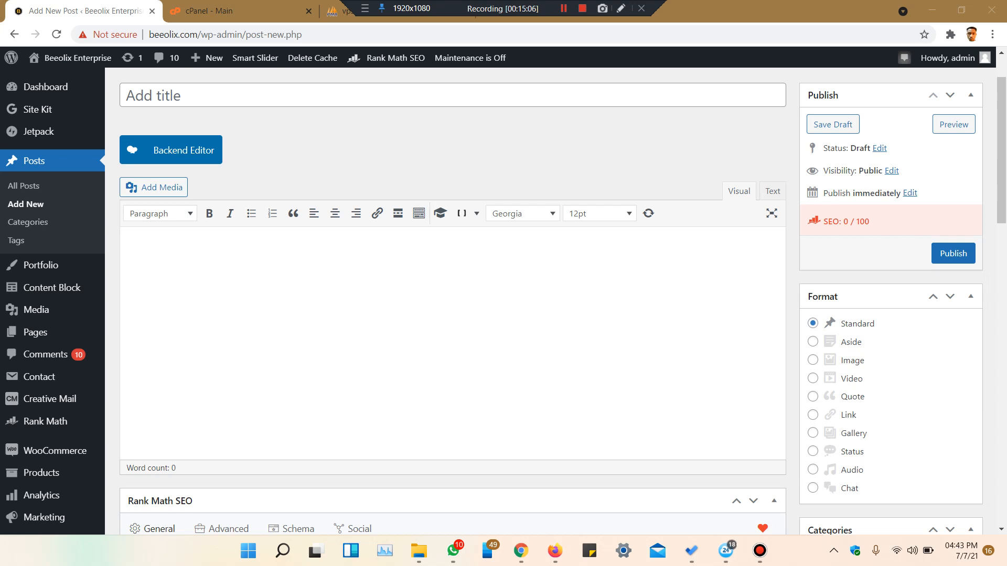
Open the WooCommerce orders list and open the cancelled order dated Jun 19, 2021
{"action": "scroll", "coordinate": [37, 332], "scroll_direction": "down", "scroll_amount": 2}
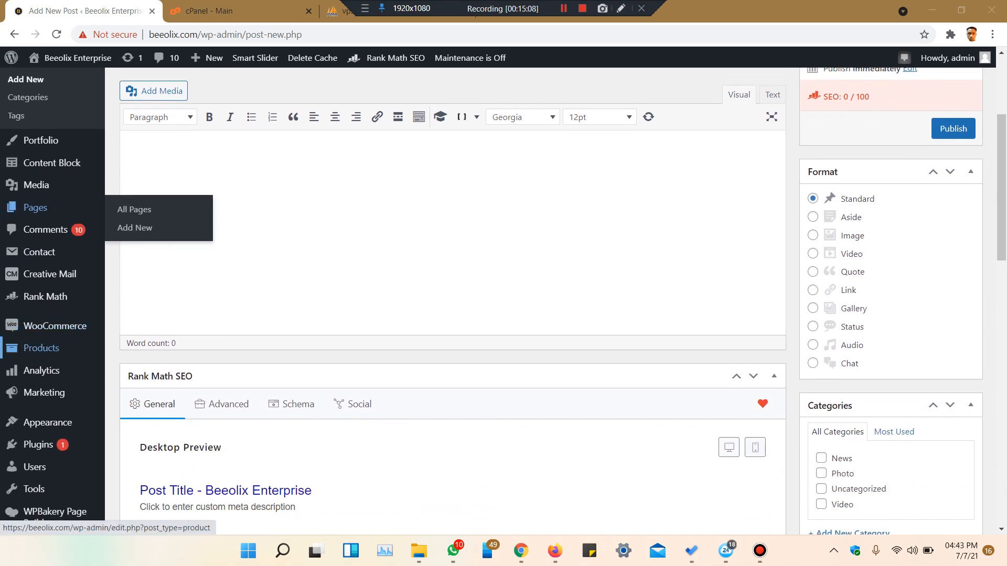
{"action": "mouse_move", "coordinate": [52, 348]}
{"action": "mouse_move", "coordinate": [53, 326]}
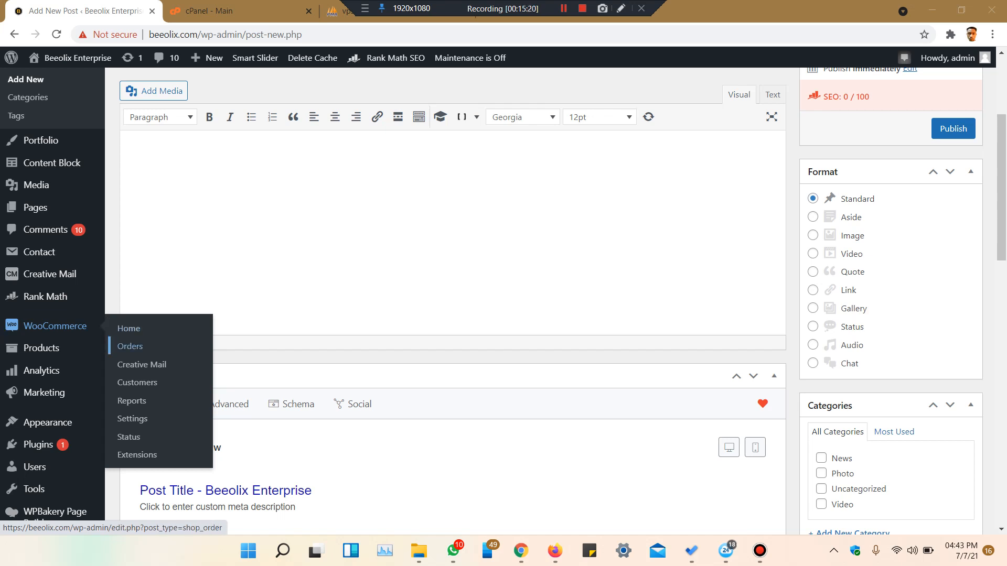
{"action": "left_click", "coordinate": [129, 346]}
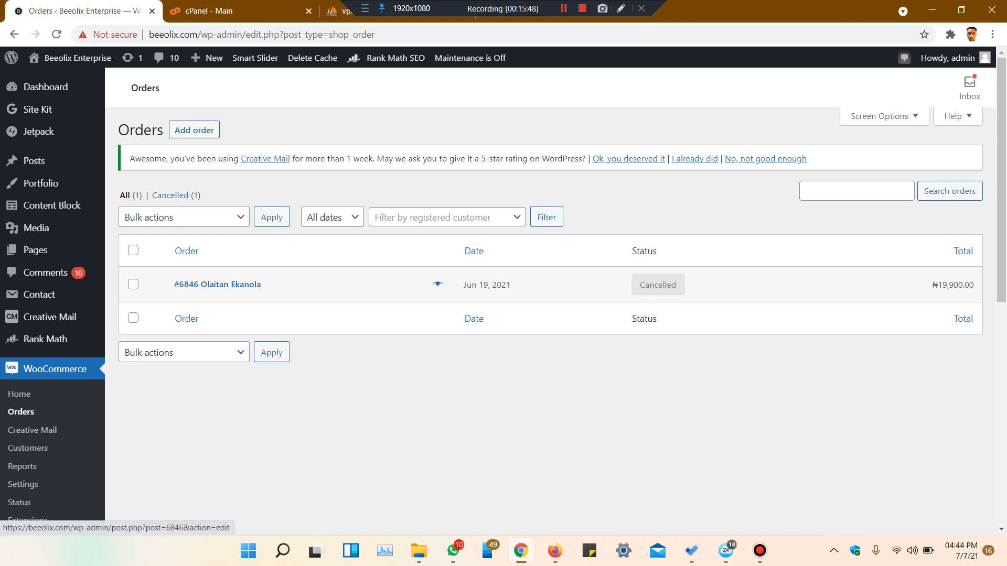
{"action": "left_click", "coordinate": [217, 284]}
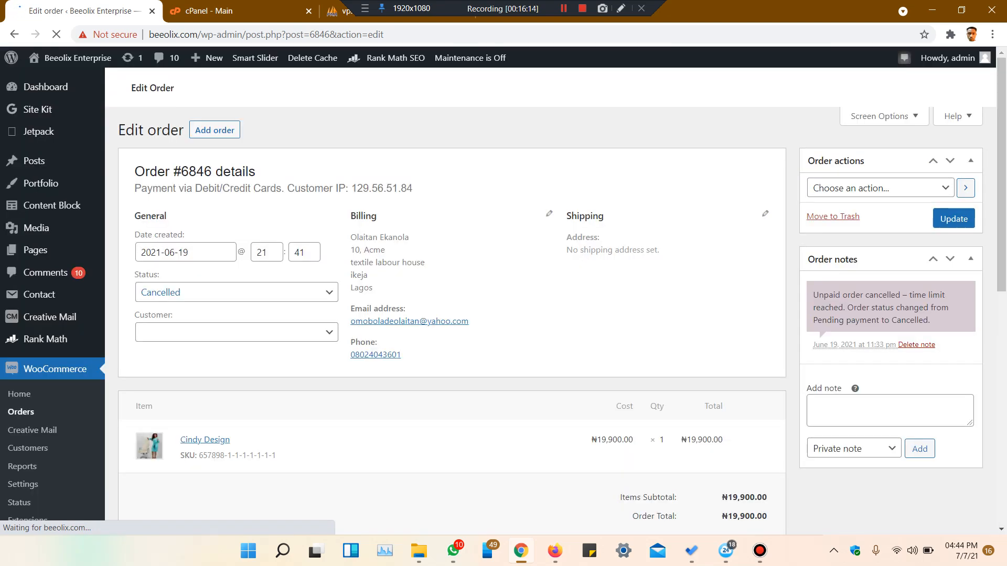
Examine the cancelled order's status, billing details, purchased item, totals and custom fields
{"action": "left_click", "coordinate": [236, 293]}
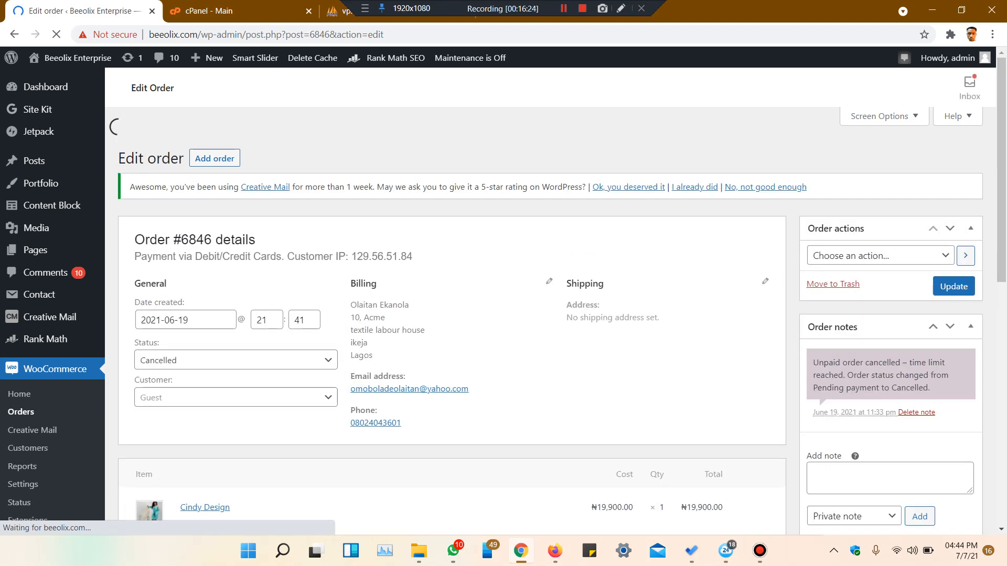
{"action": "scroll", "coordinate": [556, 315], "scroll_direction": "down", "scroll_amount": 4}
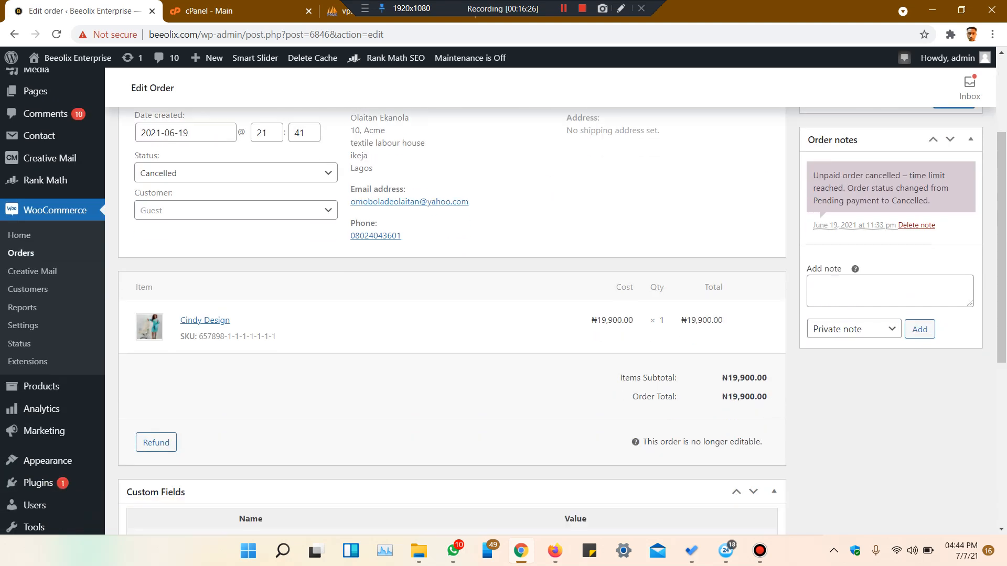
{"action": "scroll", "coordinate": [504, 314], "scroll_direction": "up", "scroll_amount": 3}
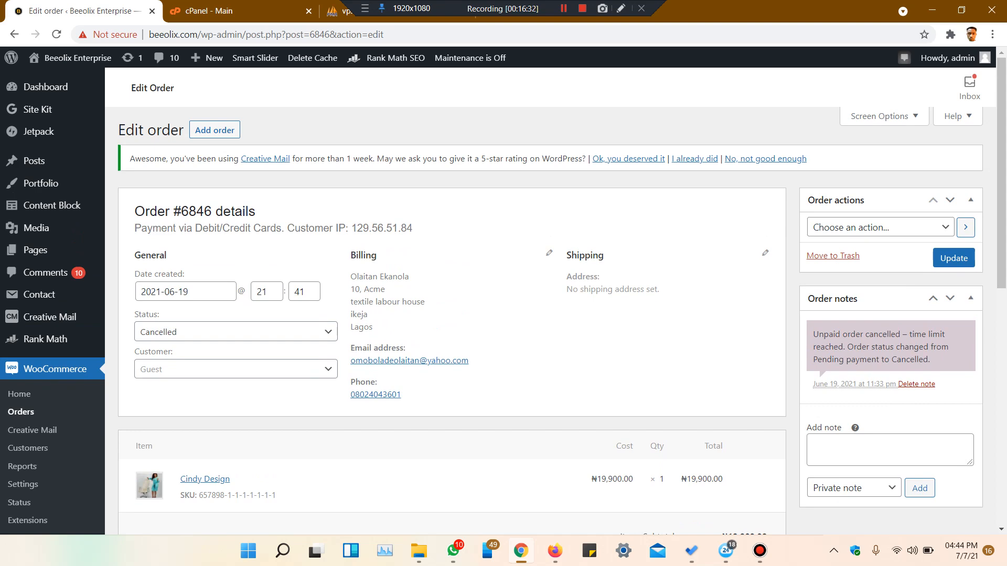
{"action": "scroll", "coordinate": [504, 314], "scroll_direction": "down", "scroll_amount": 3}
{"action": "scroll", "coordinate": [503, 314], "scroll_direction": "down", "scroll_amount": 6}
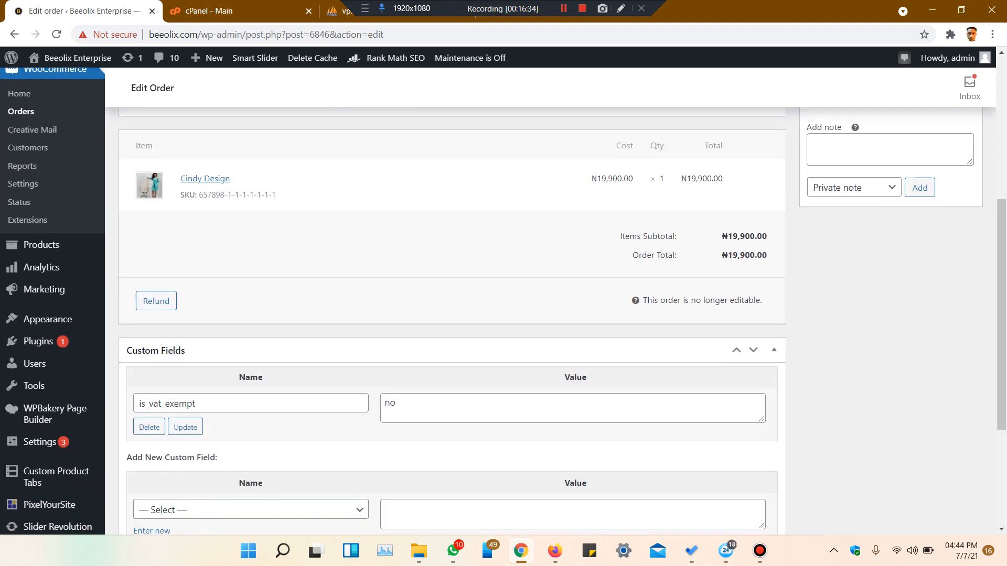
{"action": "scroll", "coordinate": [504, 314], "scroll_direction": "up", "scroll_amount": 6}
{"action": "scroll", "coordinate": [503, 315], "scroll_direction": "up", "scroll_amount": 3}
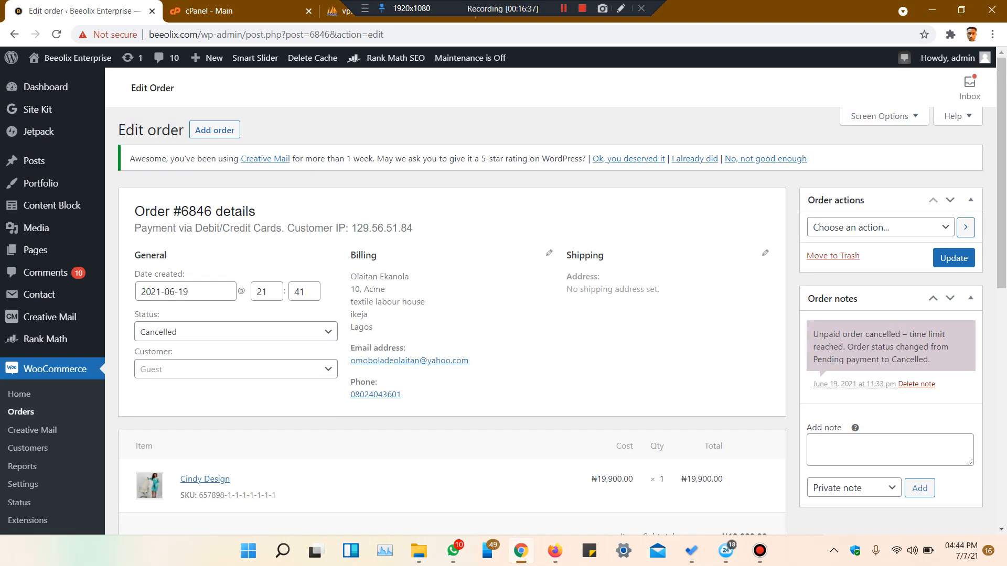
View the actions available for the order without choosing one, and look over its notes and details again
{"action": "left_click", "coordinate": [880, 228]}
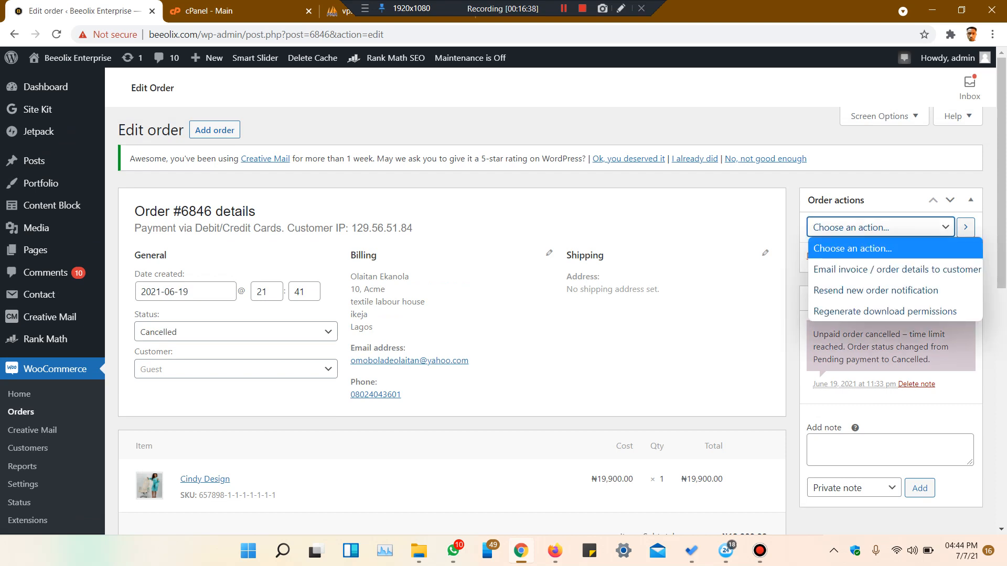
{"action": "left_click", "coordinate": [881, 228]}
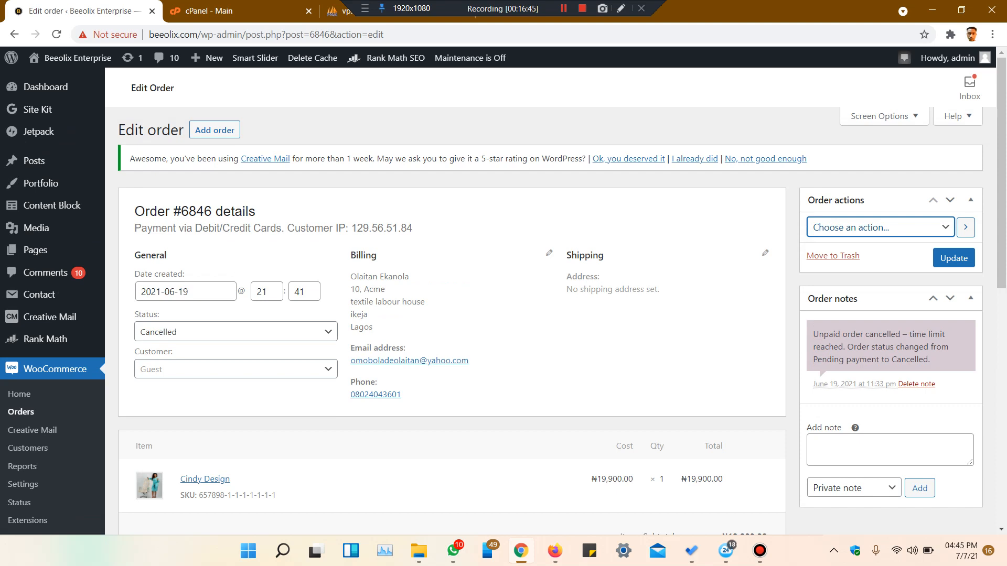
{"action": "scroll", "coordinate": [503, 302], "scroll_direction": "down", "scroll_amount": 2}
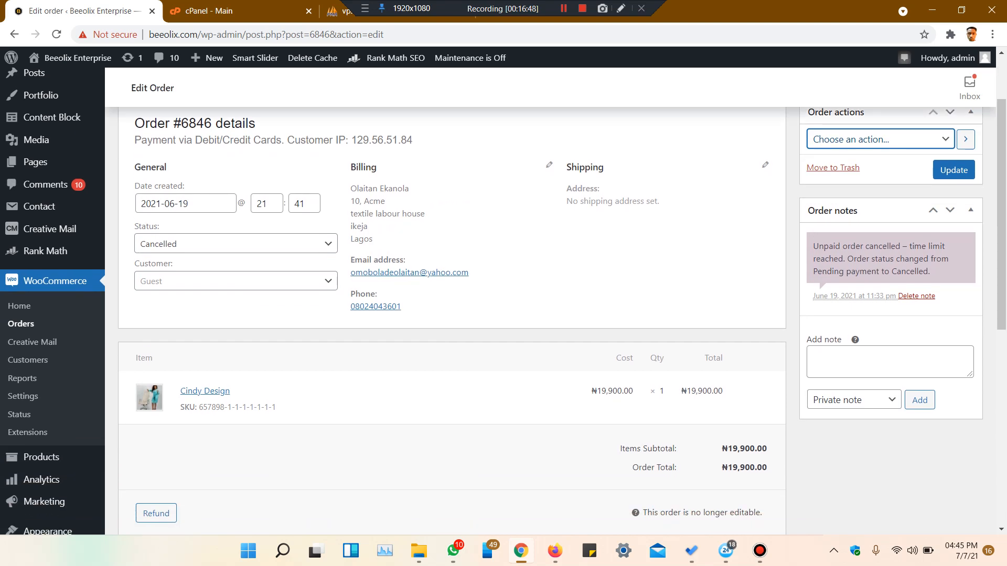
{"action": "scroll", "coordinate": [504, 301], "scroll_direction": "up", "scroll_amount": 1}
{"action": "scroll", "coordinate": [503, 296], "scroll_direction": "up", "scroll_amount": 1}
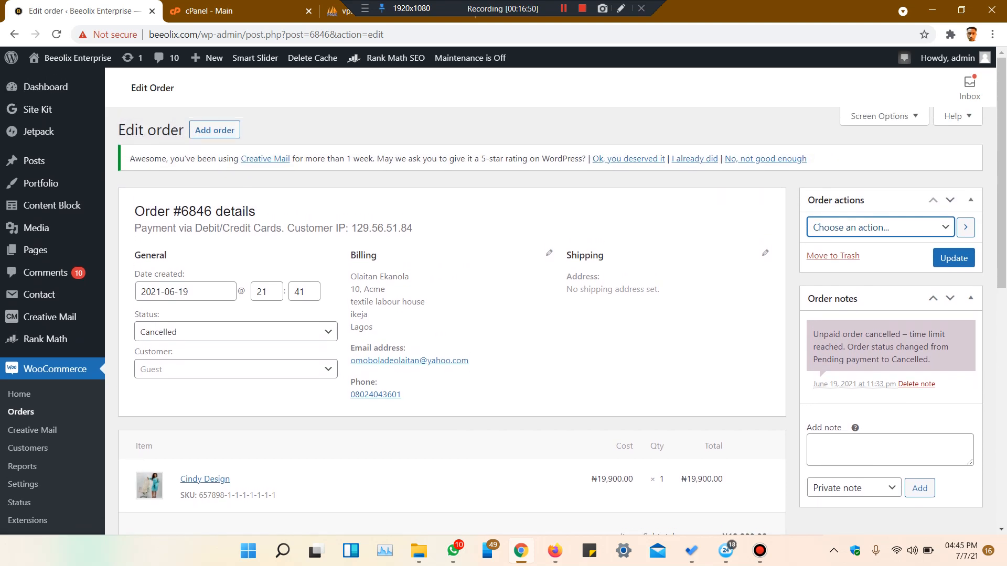
{"action": "left_click", "coordinate": [564, 8]}
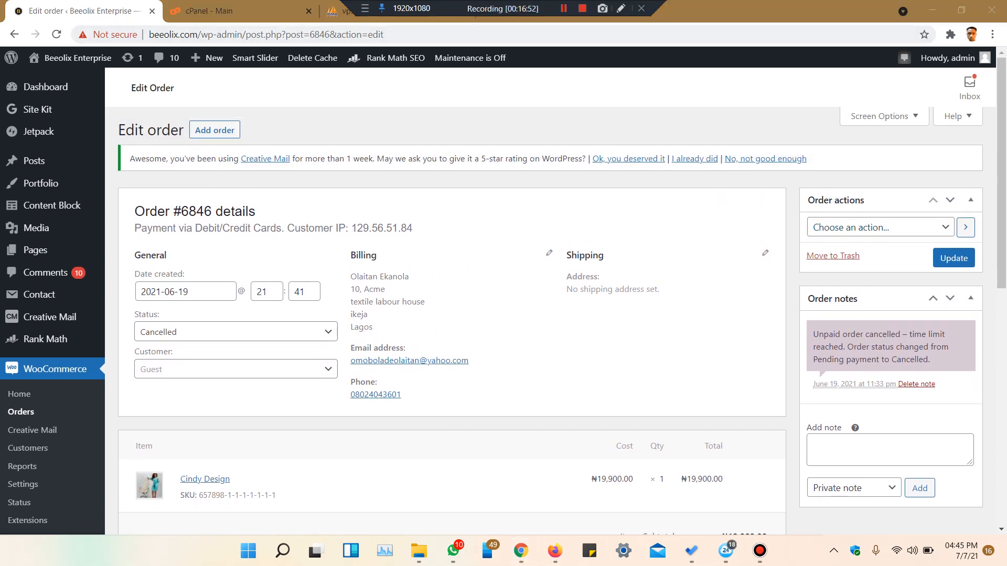